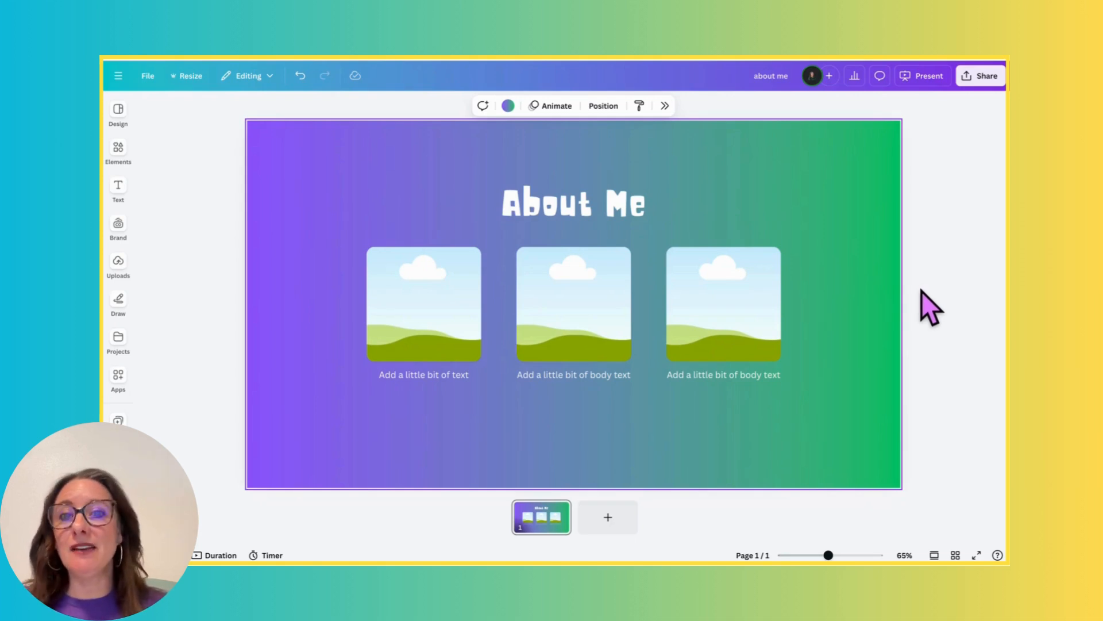
- Examine the About Me template's title, three image frames, captions and page background color options
click(583, 206)
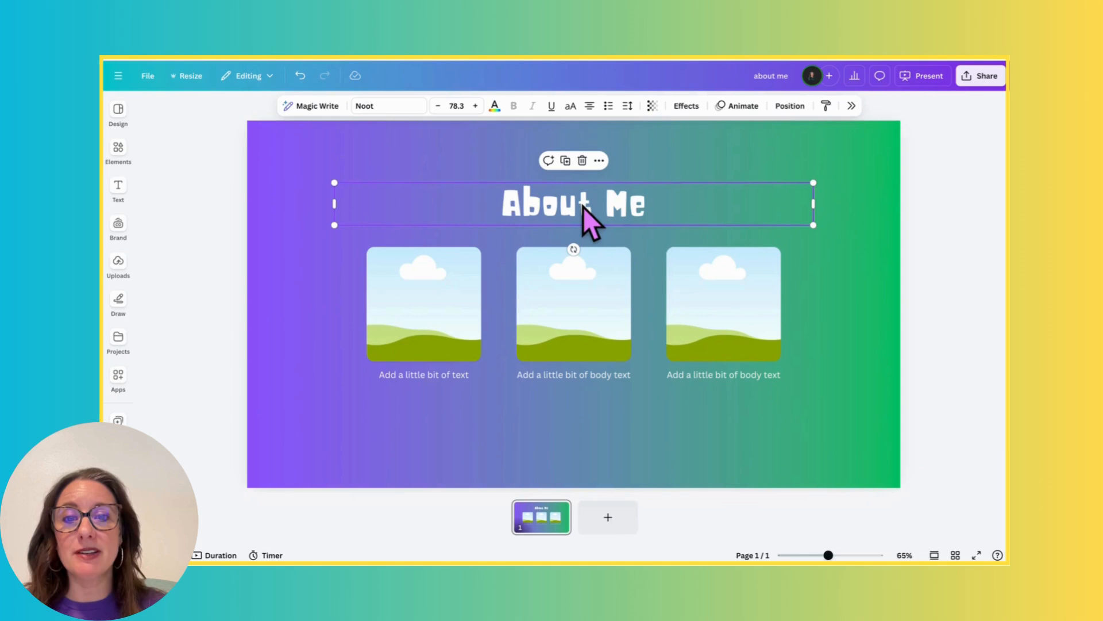
click(455, 270)
click(545, 273)
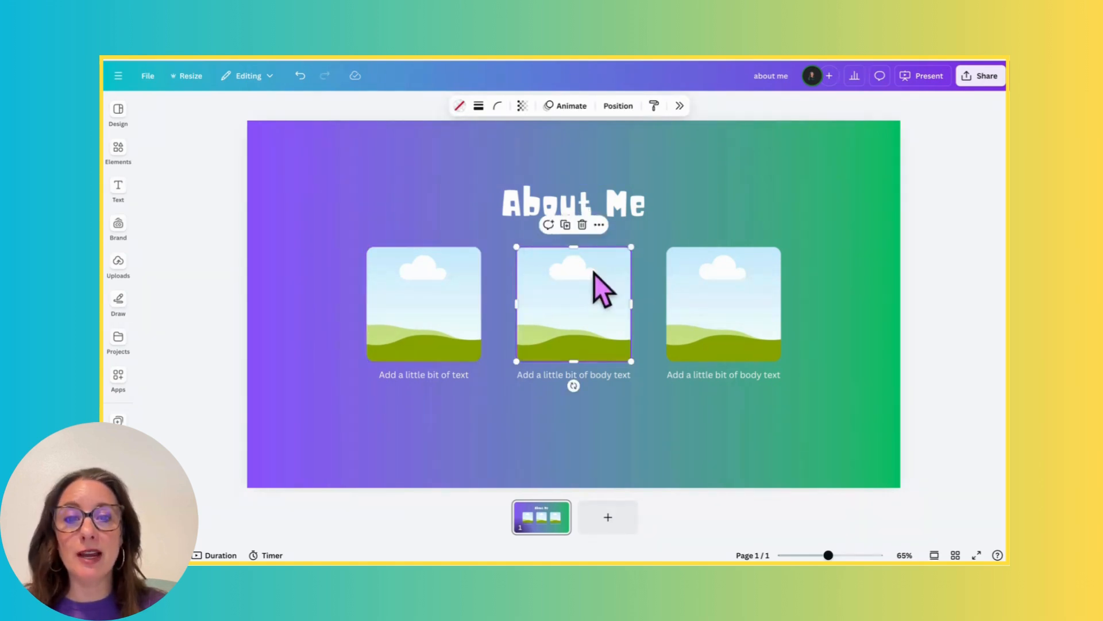
click(691, 273)
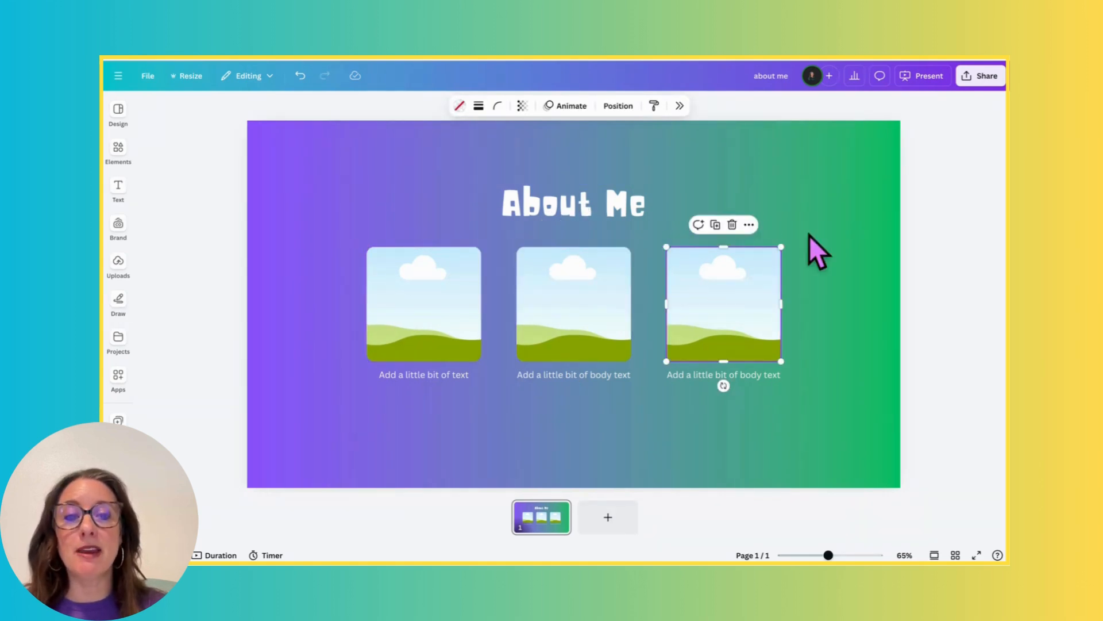
click(690, 377)
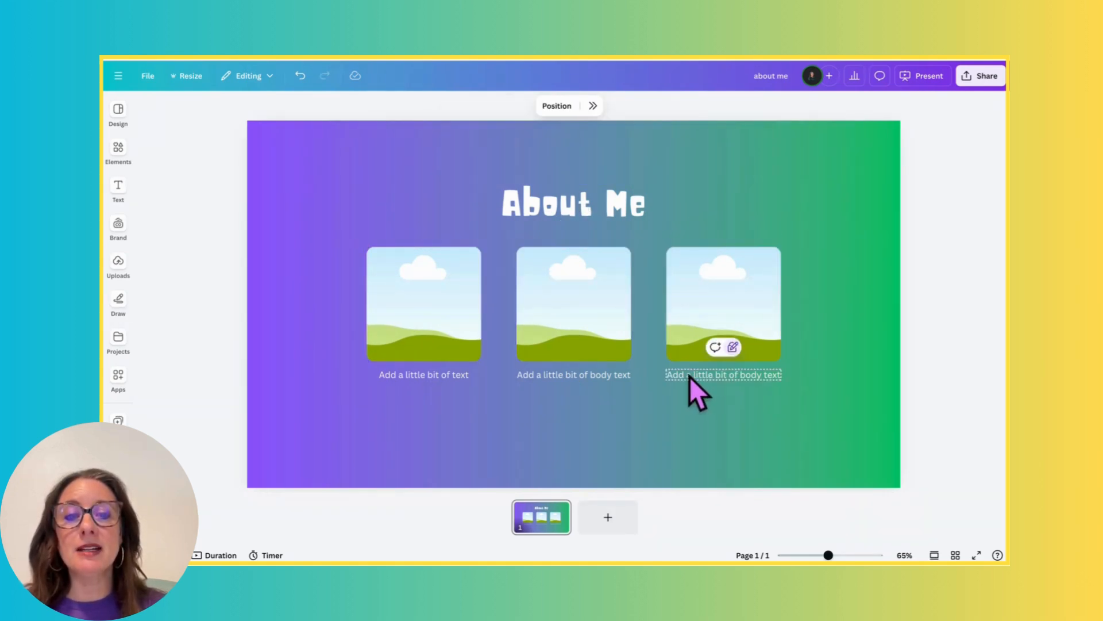
click(577, 377)
click(460, 377)
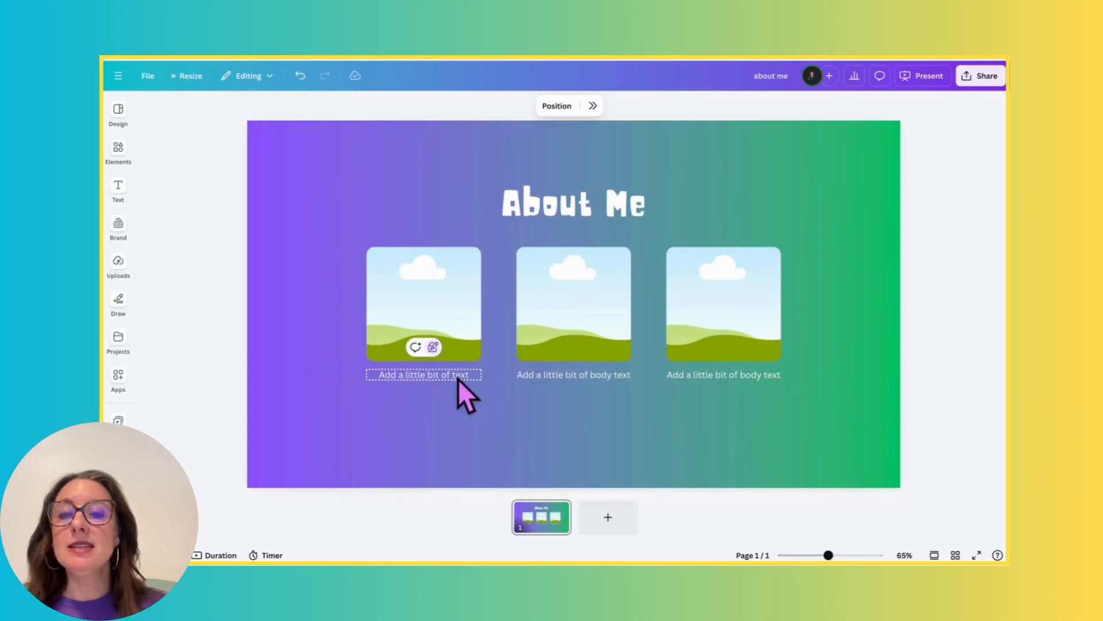
click(463, 412)
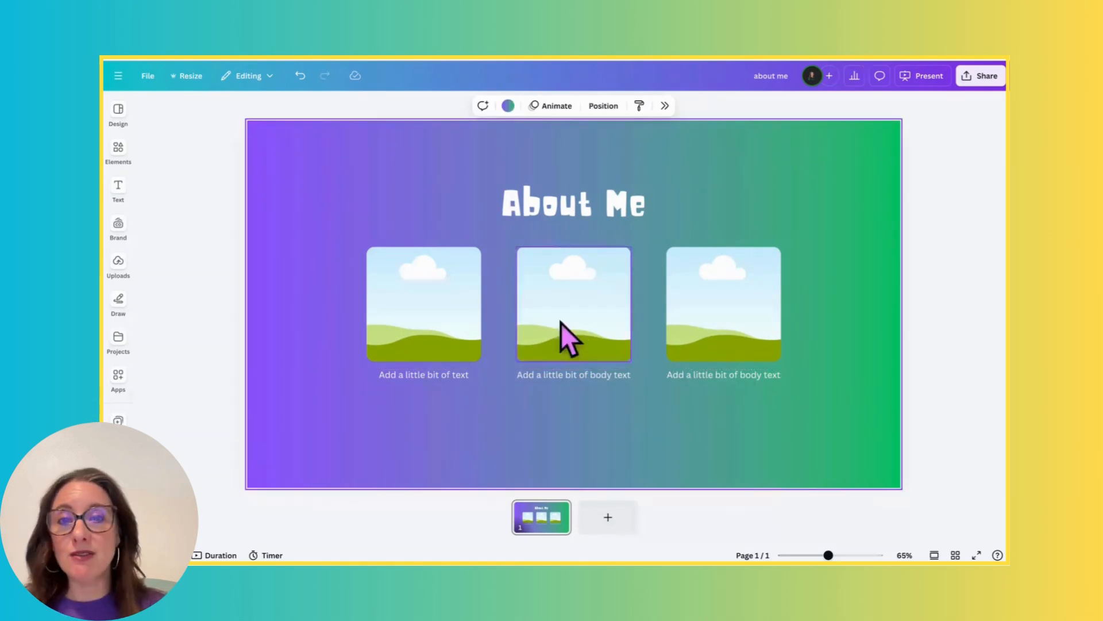
click(509, 106)
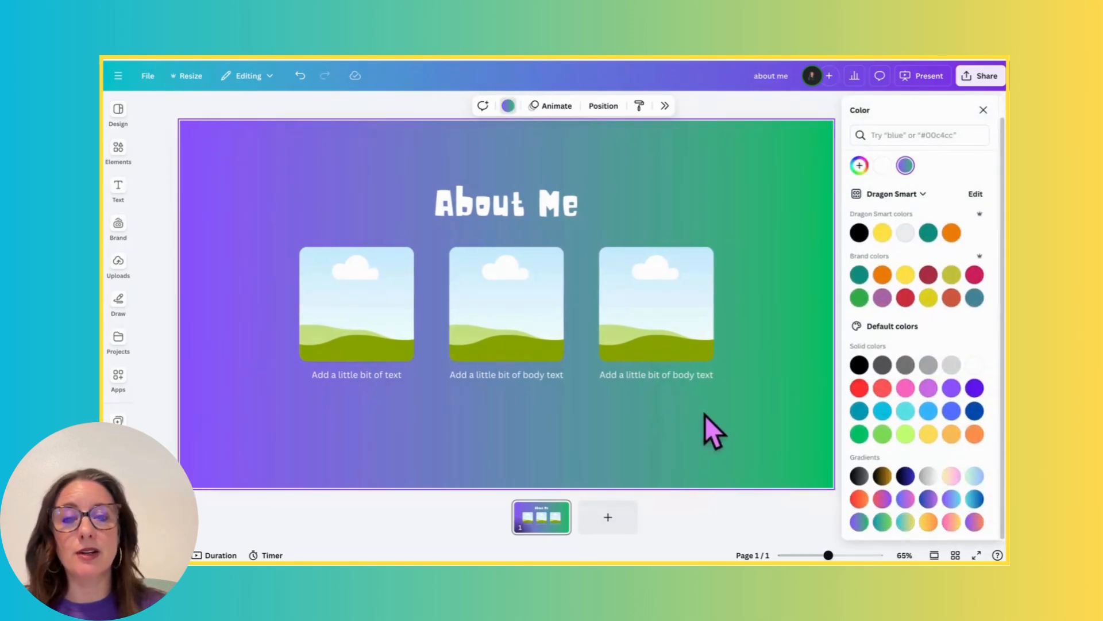
click(983, 110)
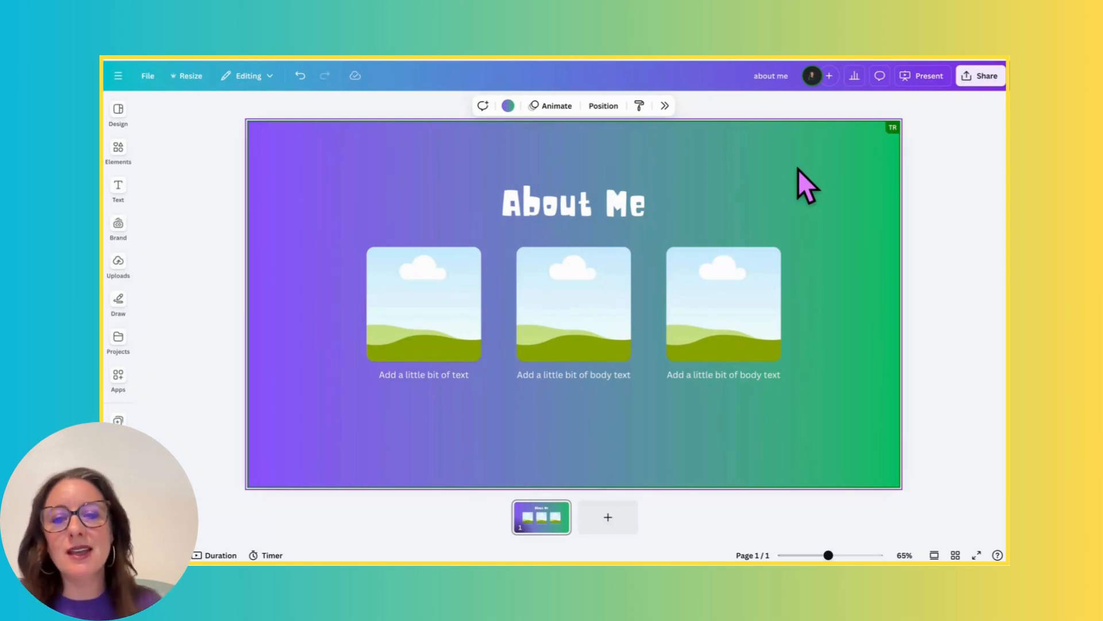
- Open the Bulk create app and choose to enter the data manually
click(118, 342)
click(118, 378)
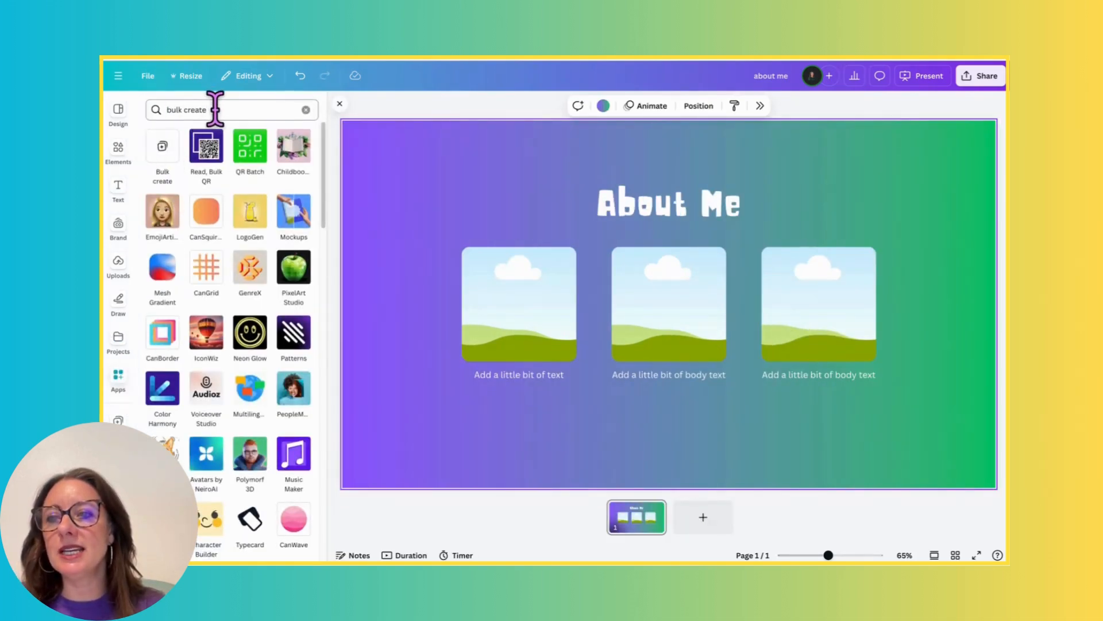
click(164, 155)
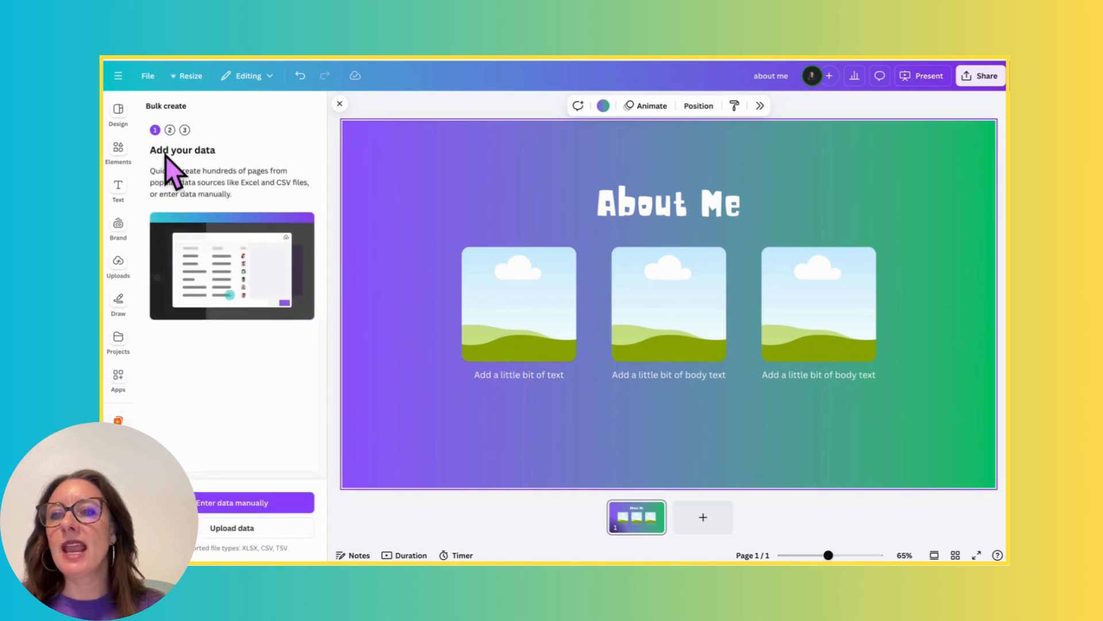
click(285, 503)
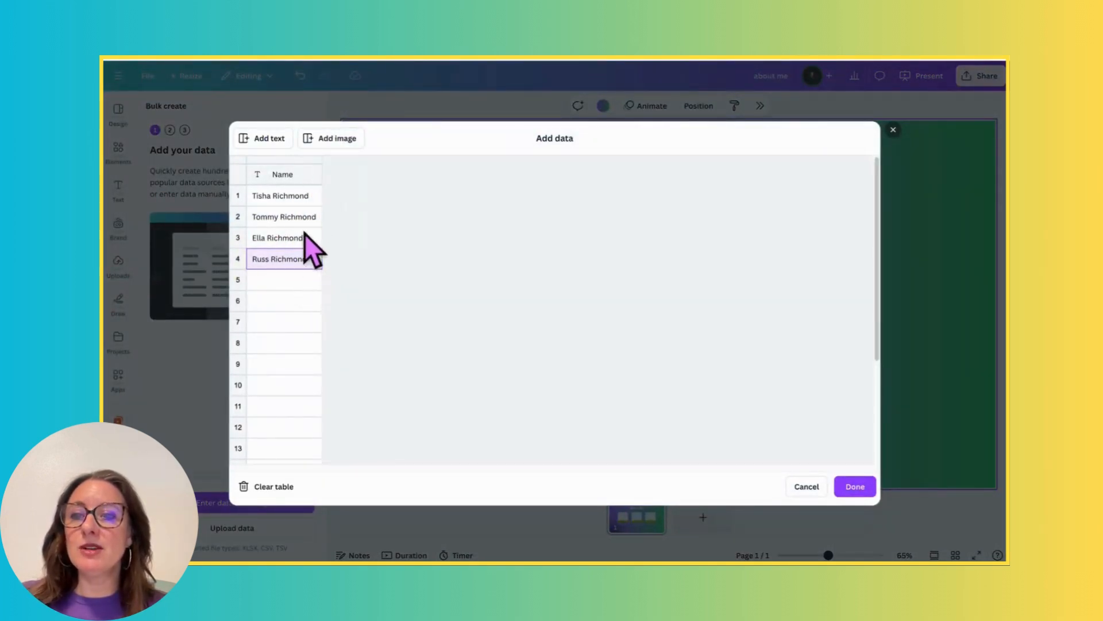
- Add two more people's full names in rows 5 and 6 of the Name column and finish the data table
click(300, 285)
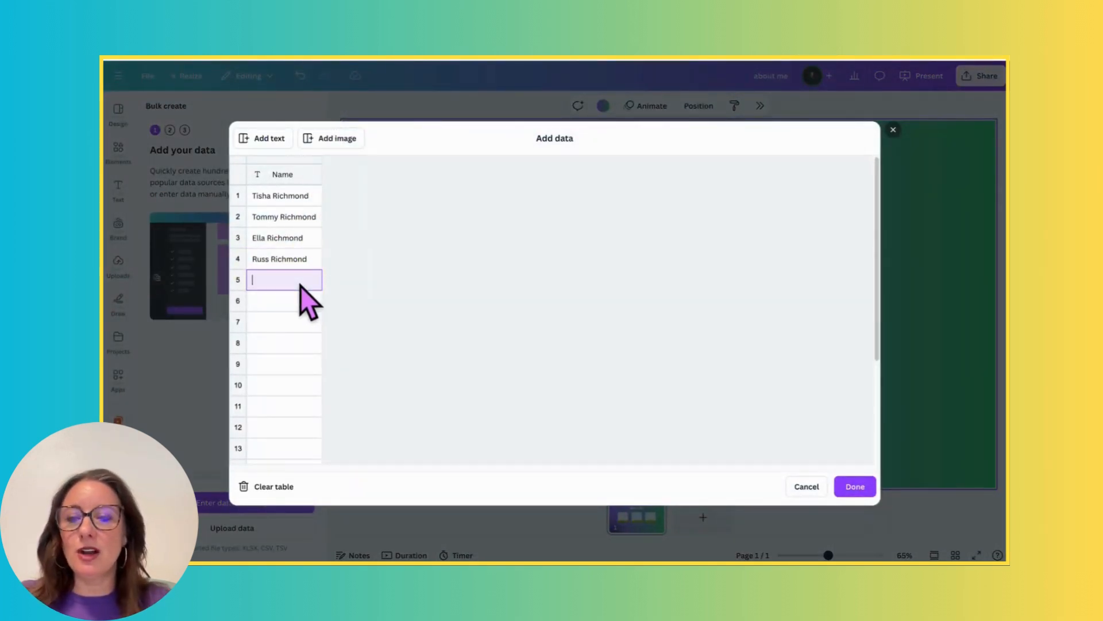
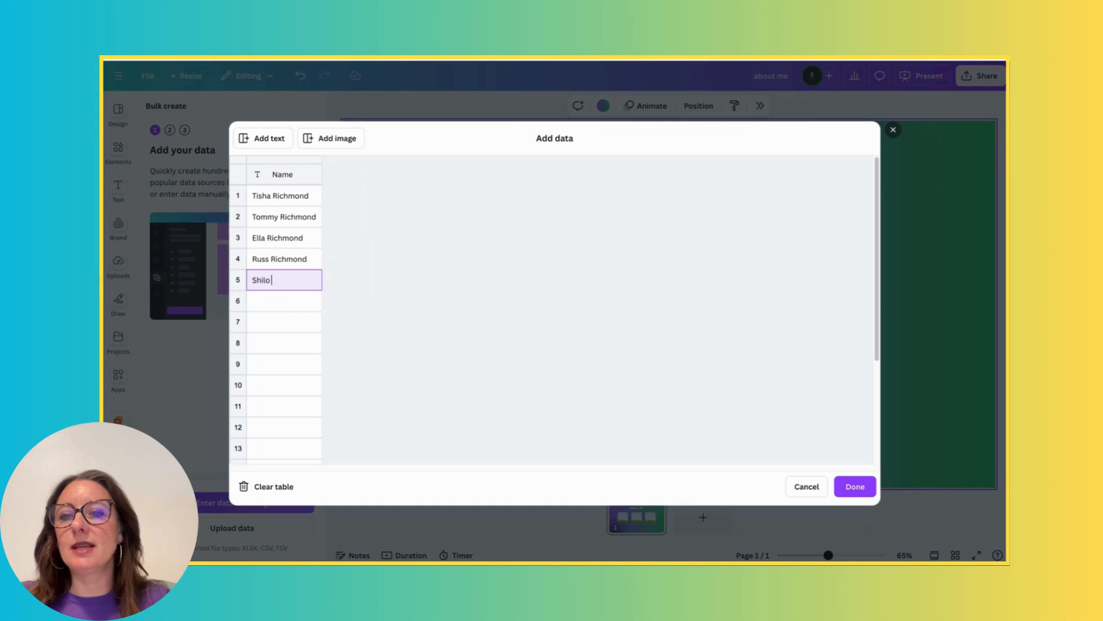
click(307, 305)
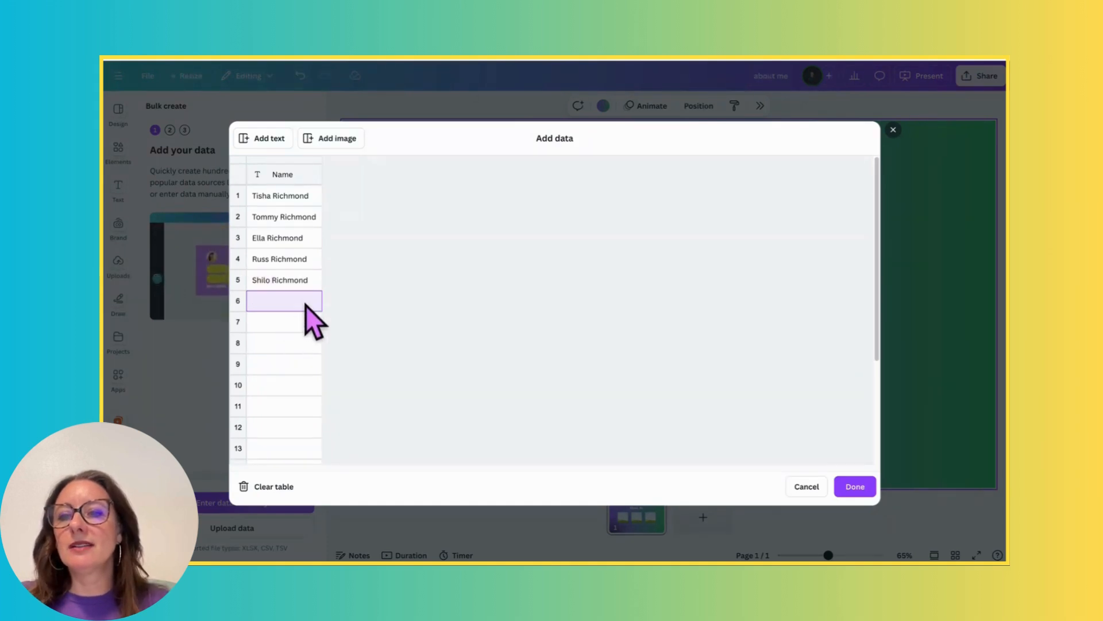
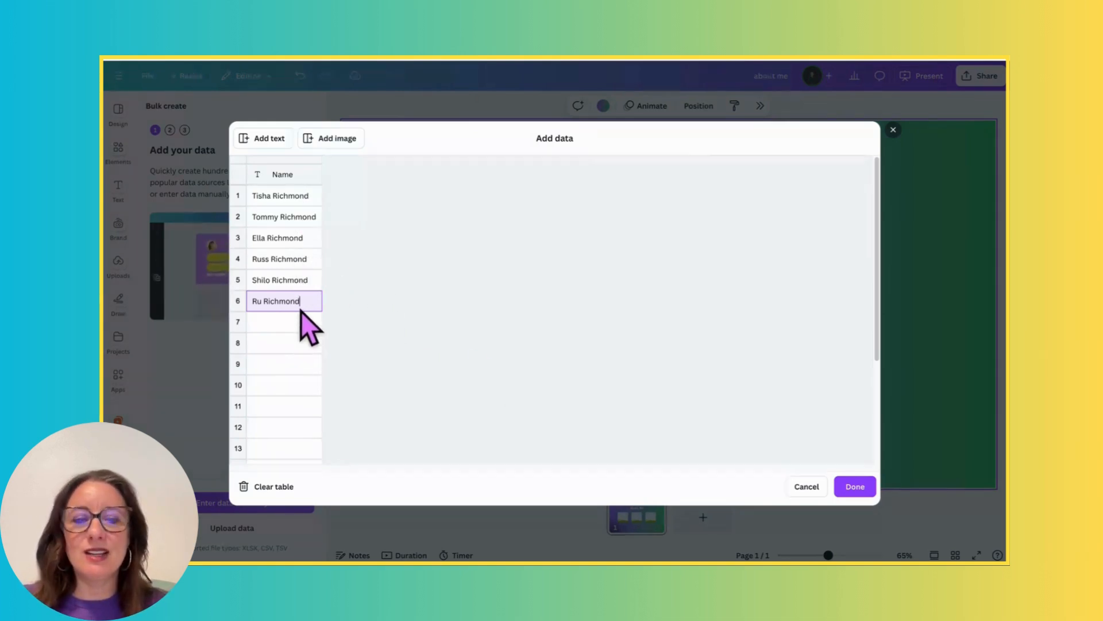
click(856, 487)
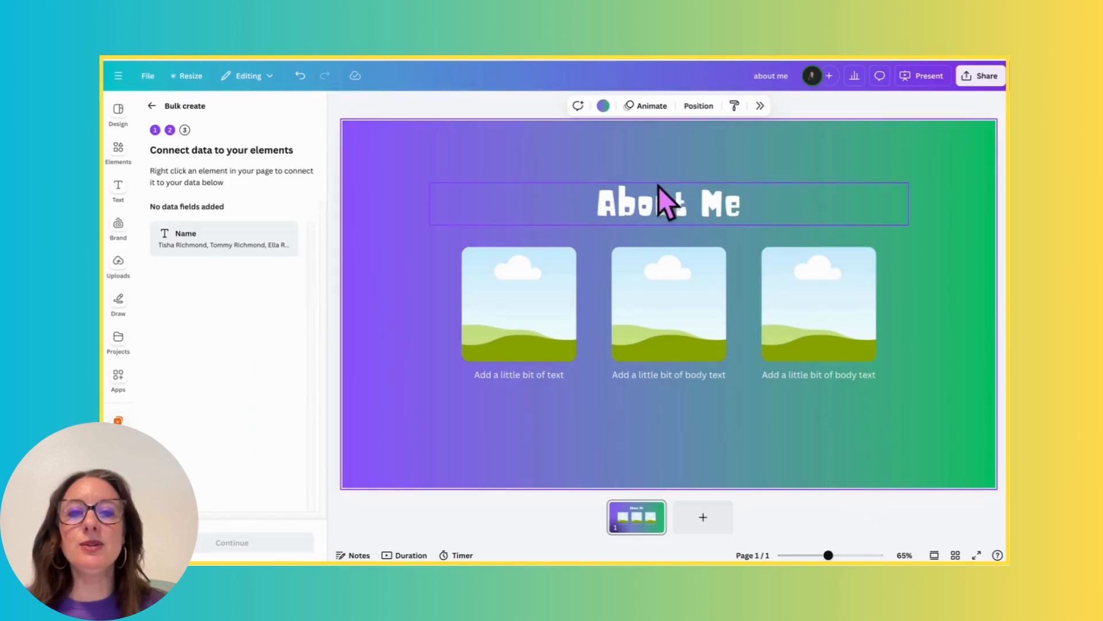
- Connect the About Me title to the Name data field and generate 6 designs from all the entries
click(692, 204)
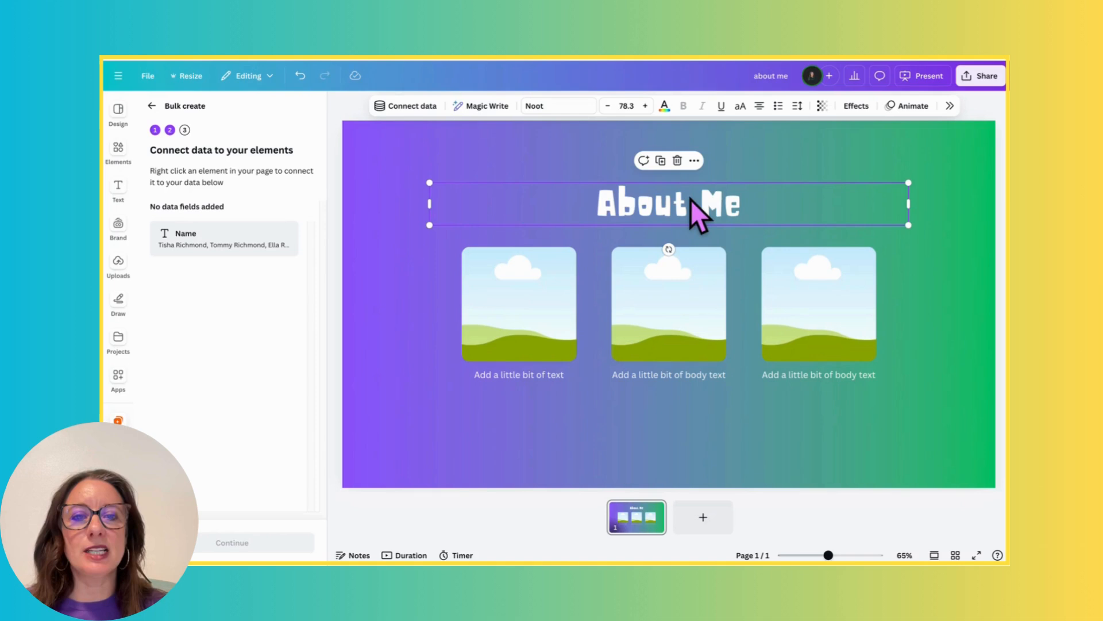
click(695, 161)
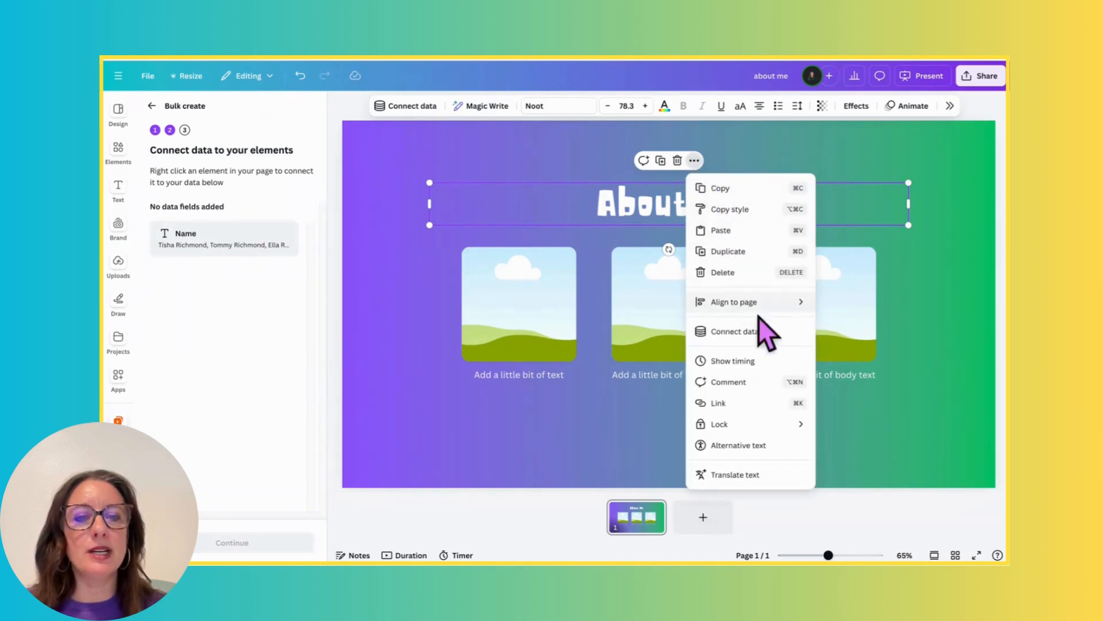
click(755, 336)
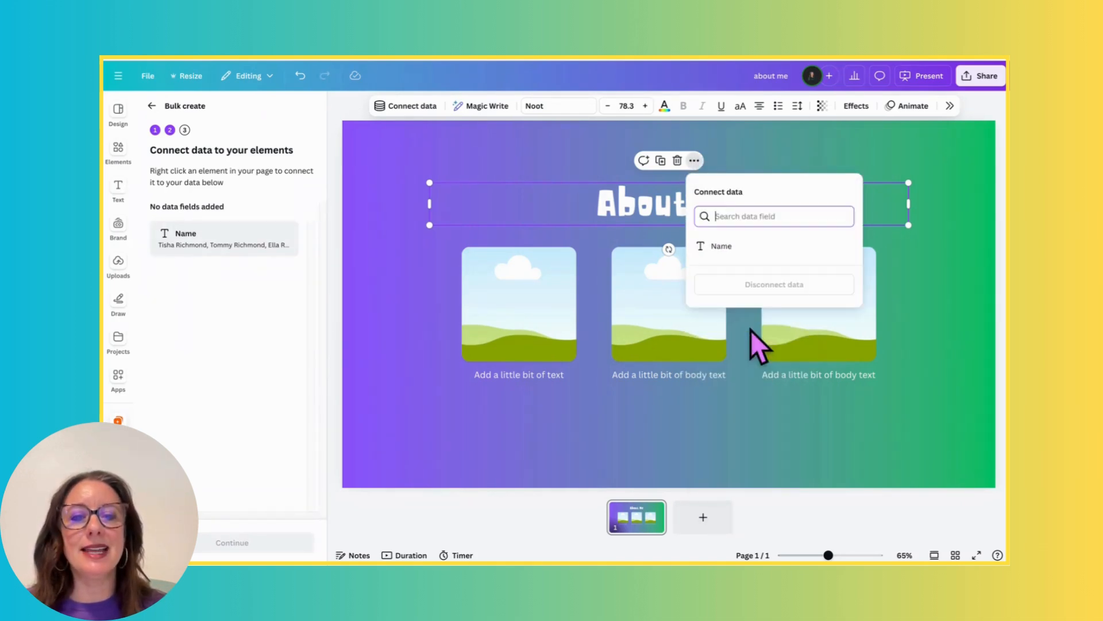
click(728, 247)
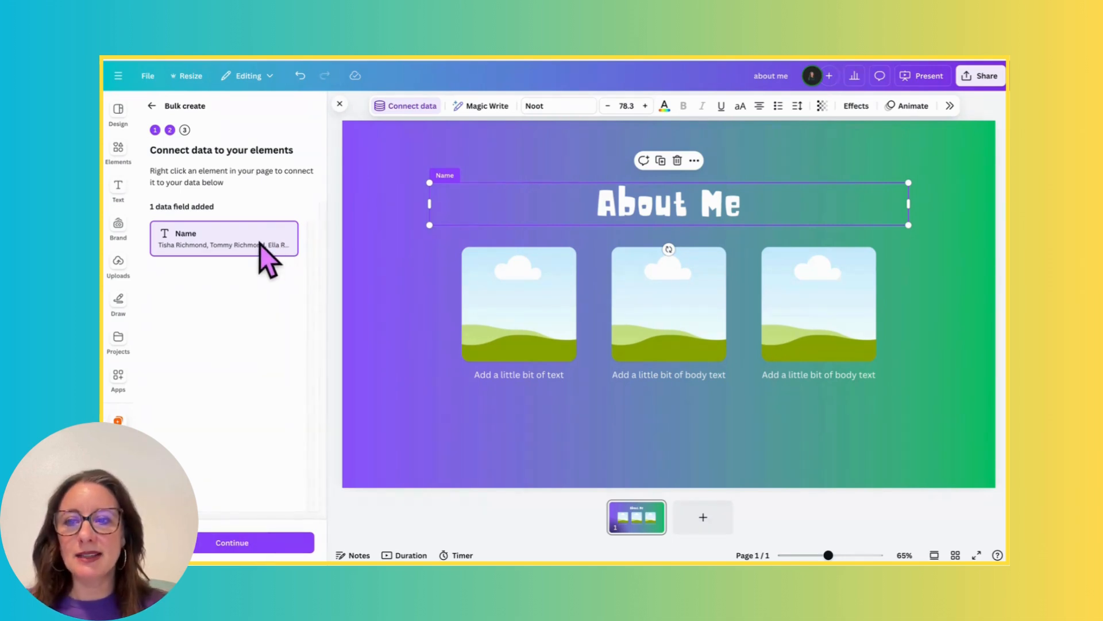
click(266, 542)
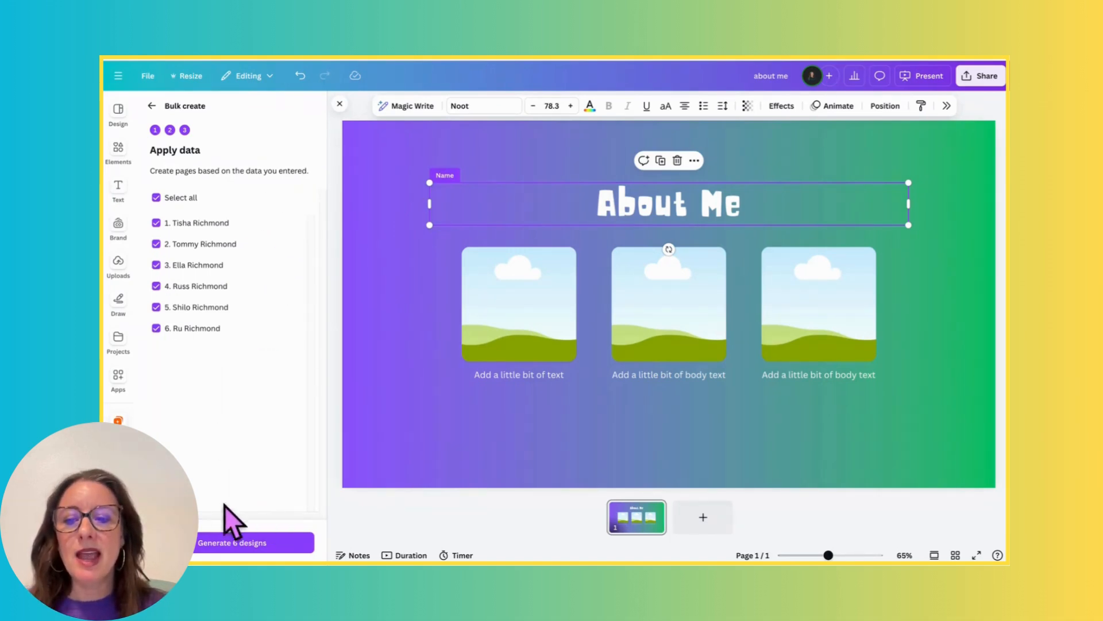
click(291, 550)
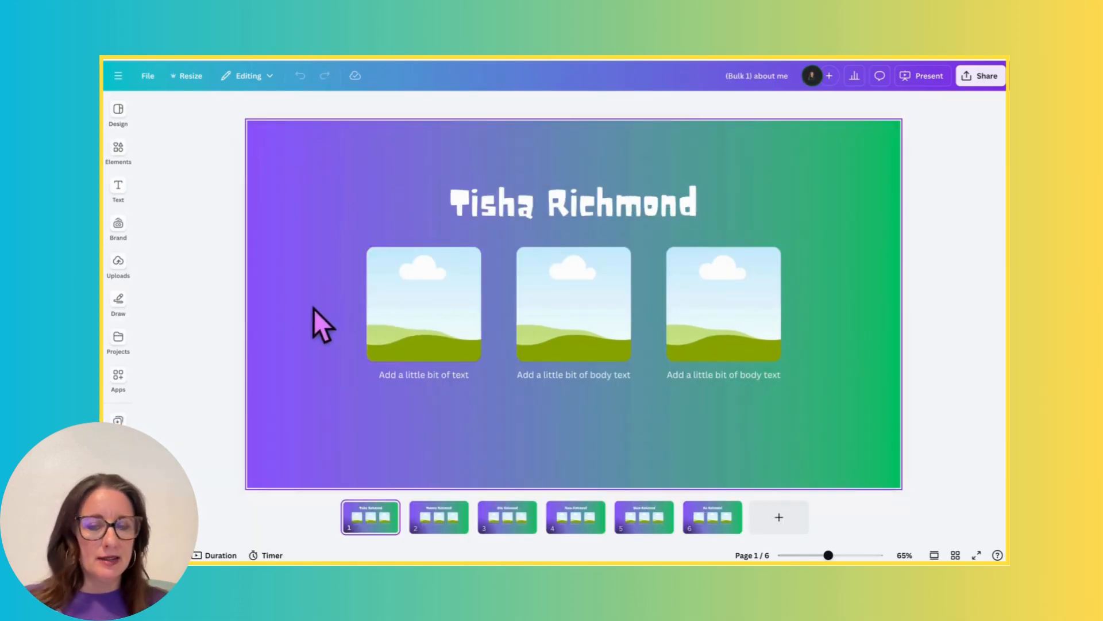
- Check the title on each generated page from 2 to 6, ending back on page 1
click(439, 518)
click(507, 517)
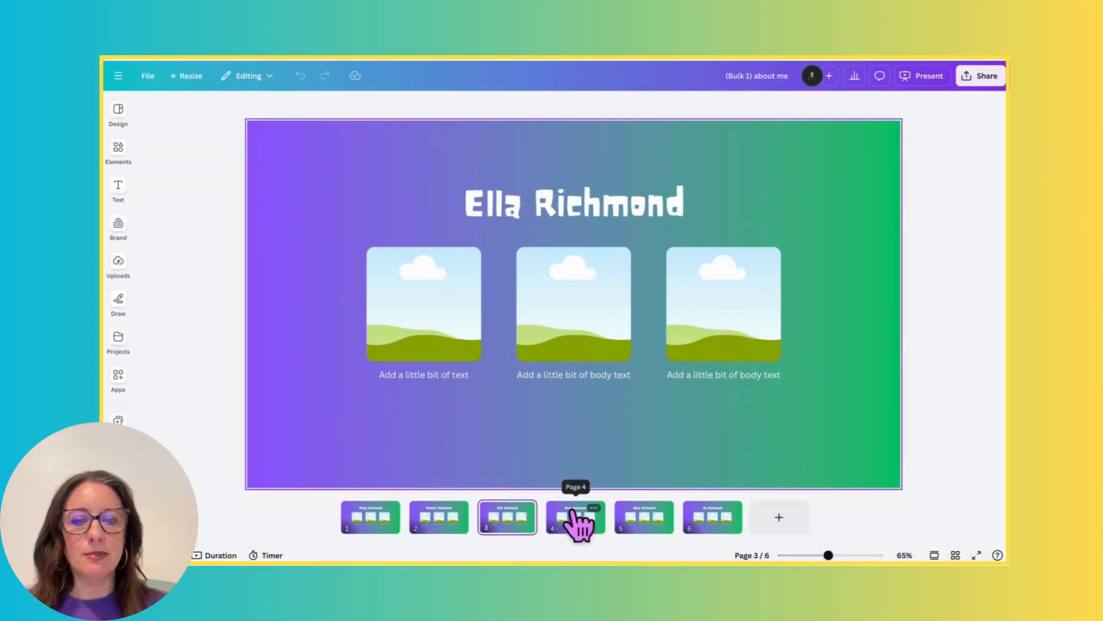
click(570, 523)
click(635, 524)
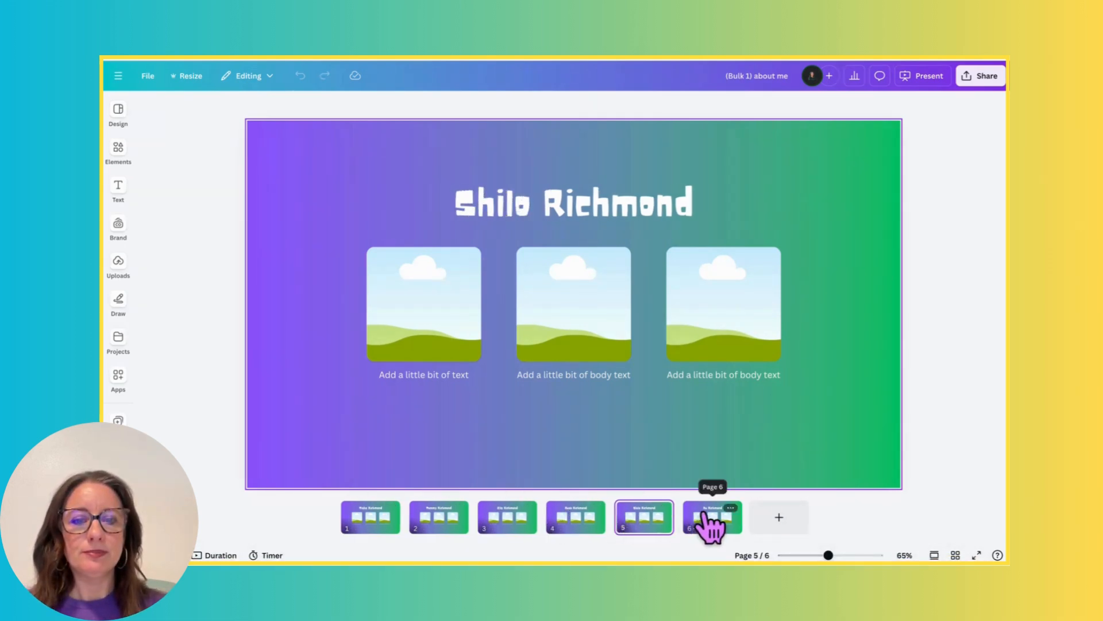
click(708, 523)
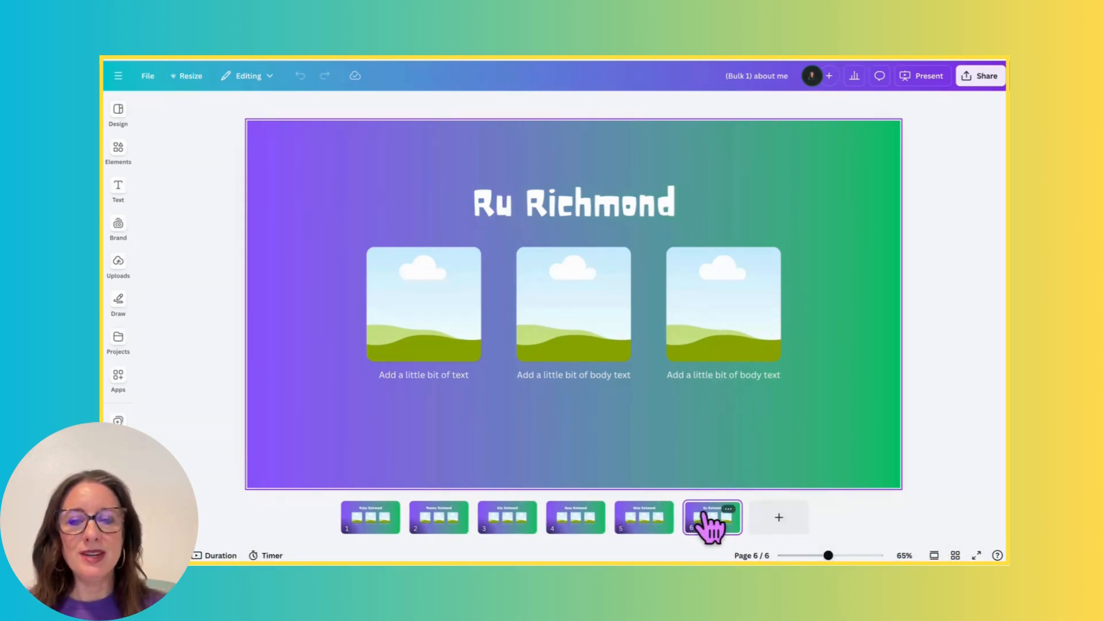
click(373, 532)
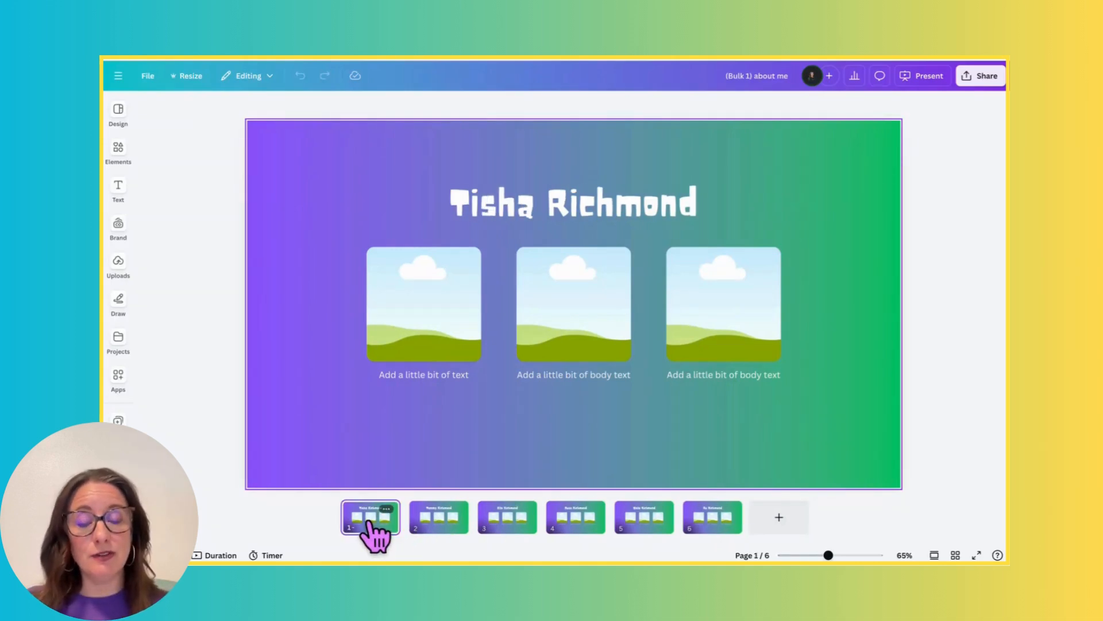
- Set the collaboration link to Anyone with the link with Can edit access and copy it
click(985, 78)
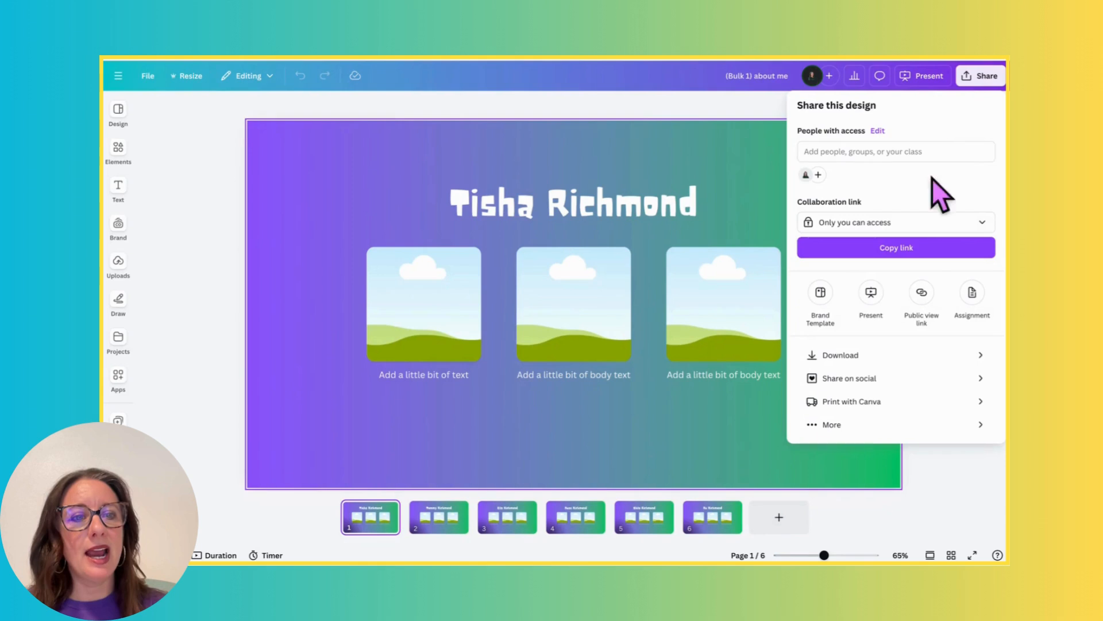
click(936, 222)
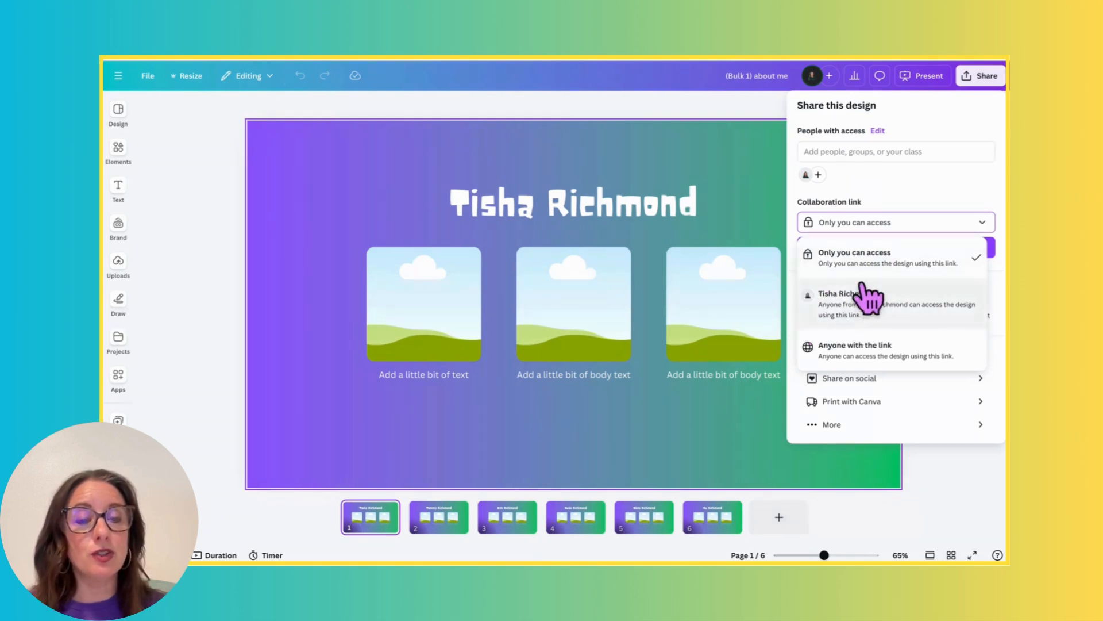
click(838, 357)
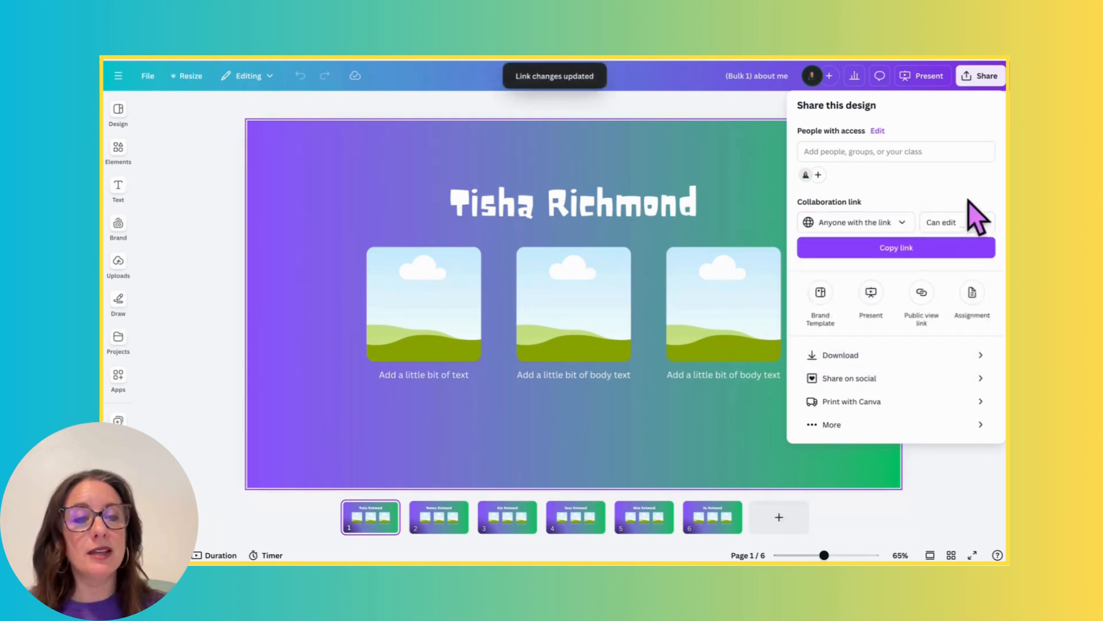
click(915, 248)
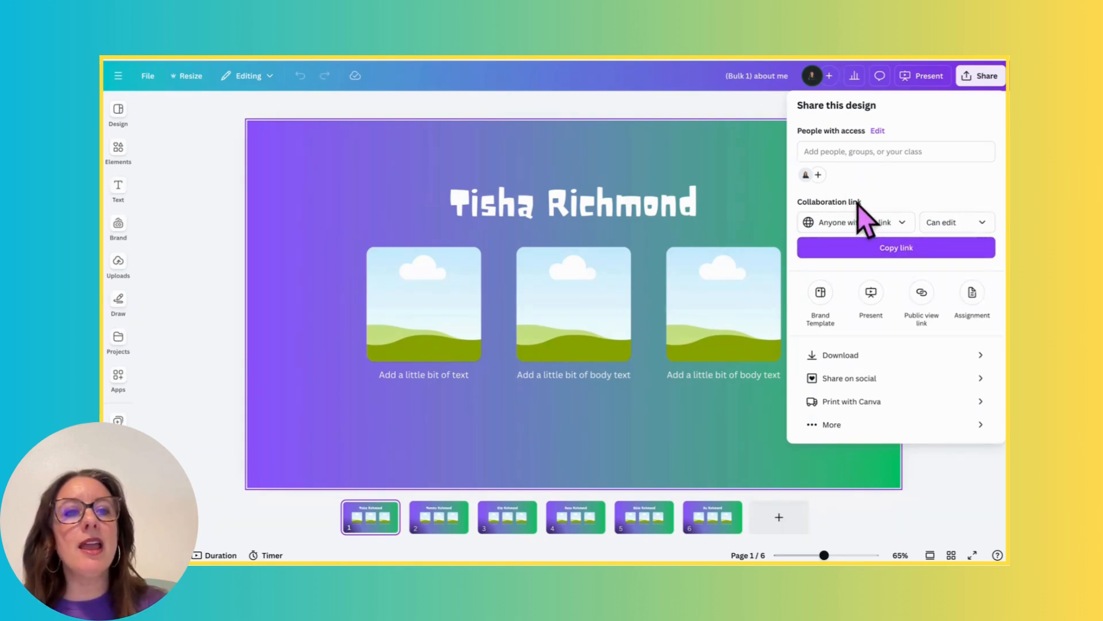
click(712, 101)
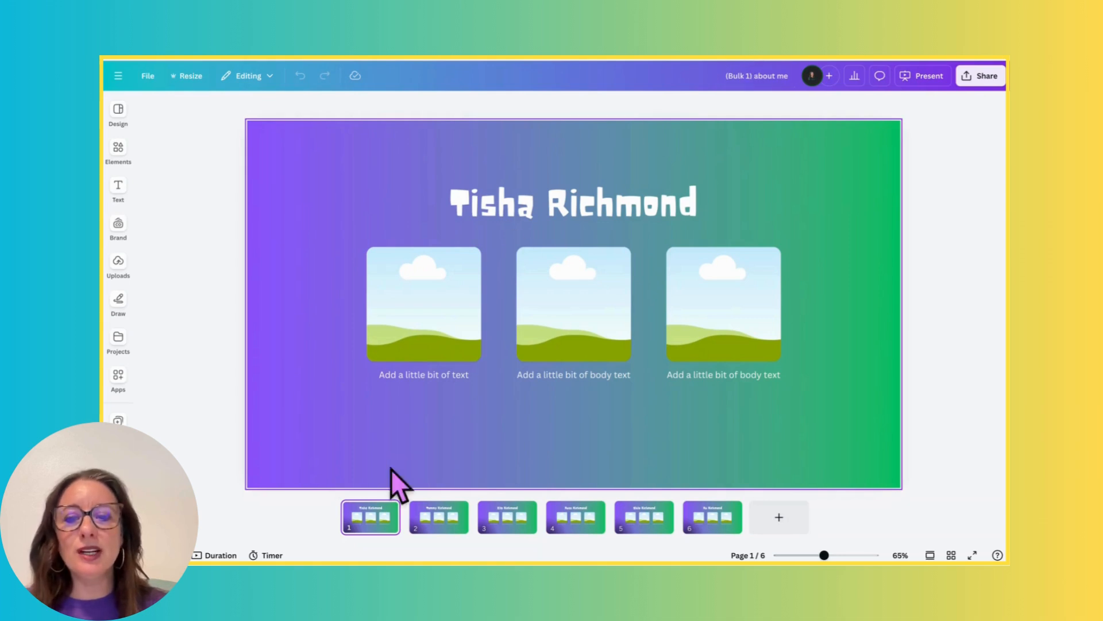
- Browse pages 2 to 4 of the generated design
click(454, 520)
click(508, 520)
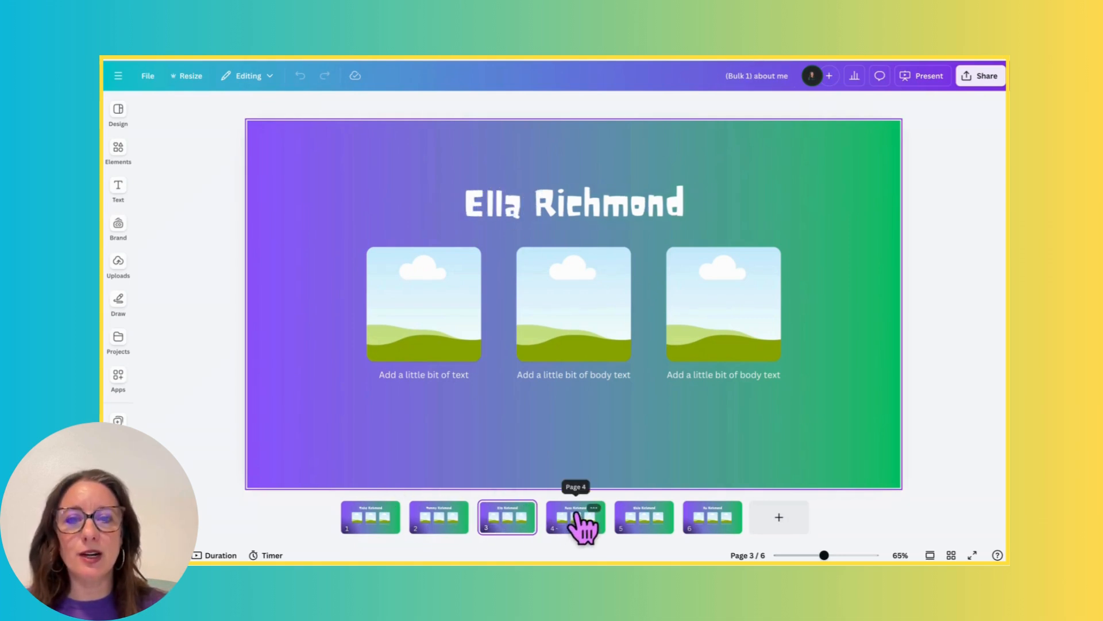
click(581, 520)
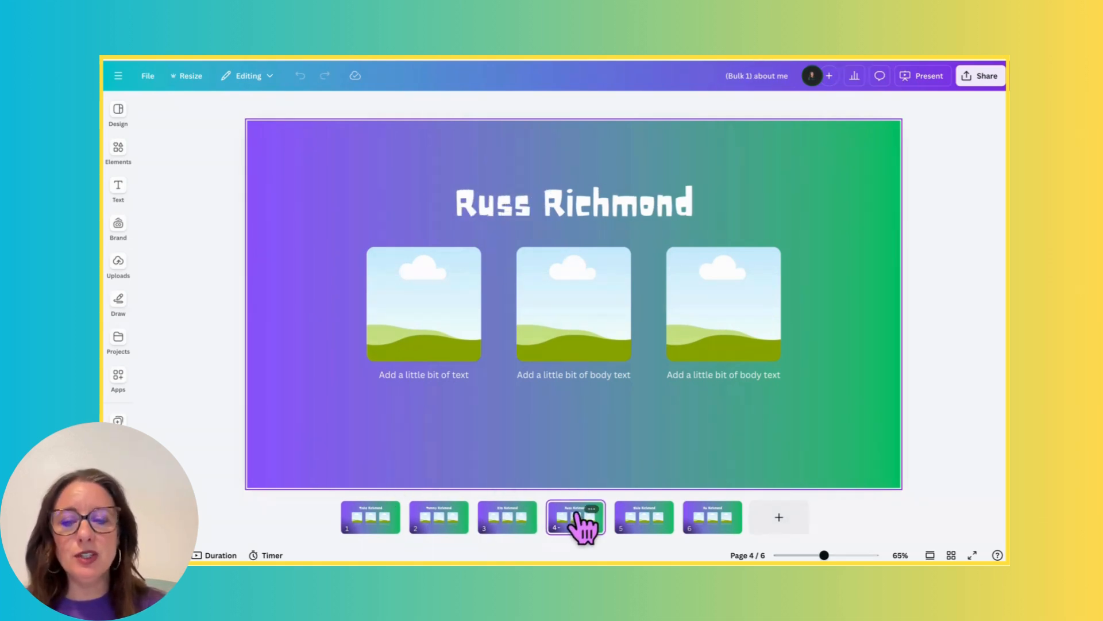
- Show the countdown timer on the design and look through its background music options without choosing one
click(268, 555)
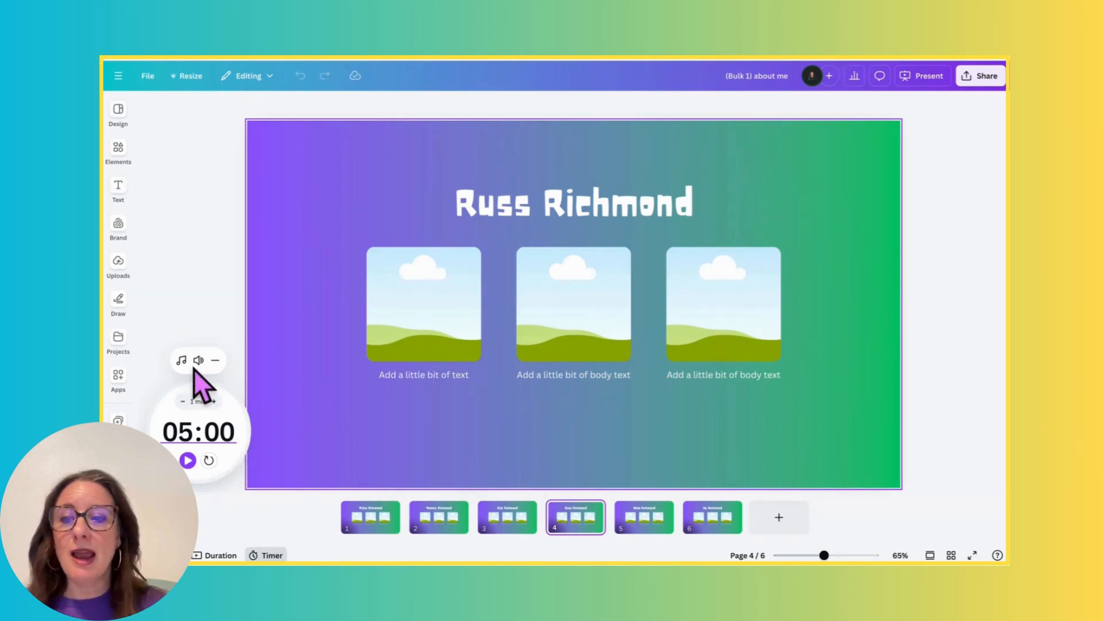
click(182, 359)
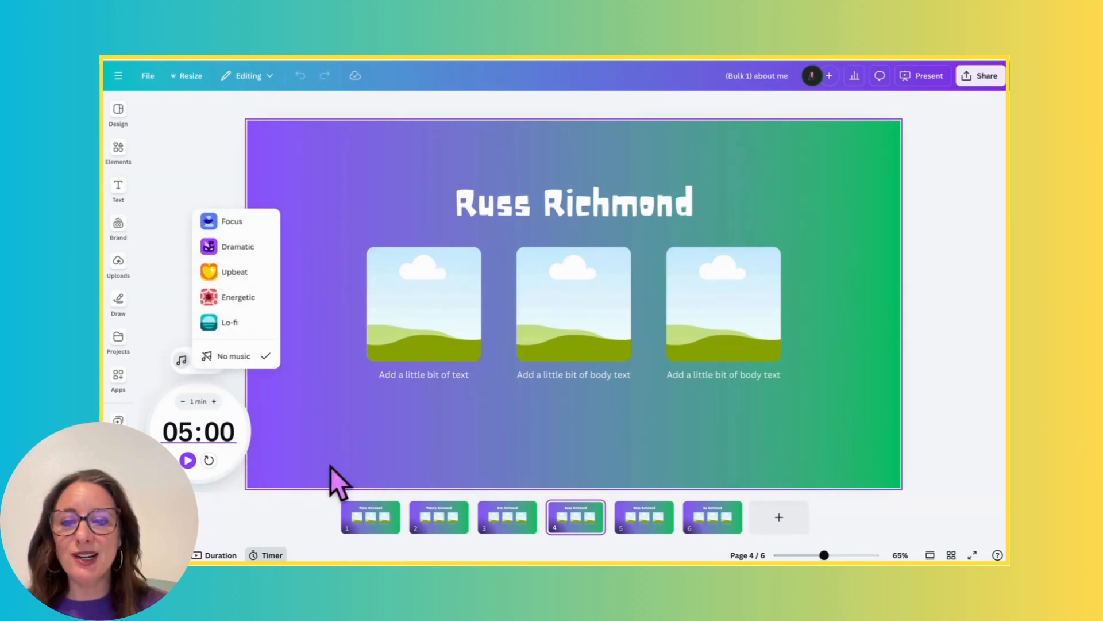
click(369, 523)
- Add the recently used butterfly graphic to page 1, shrink it and place it just left of the name title
click(370, 520)
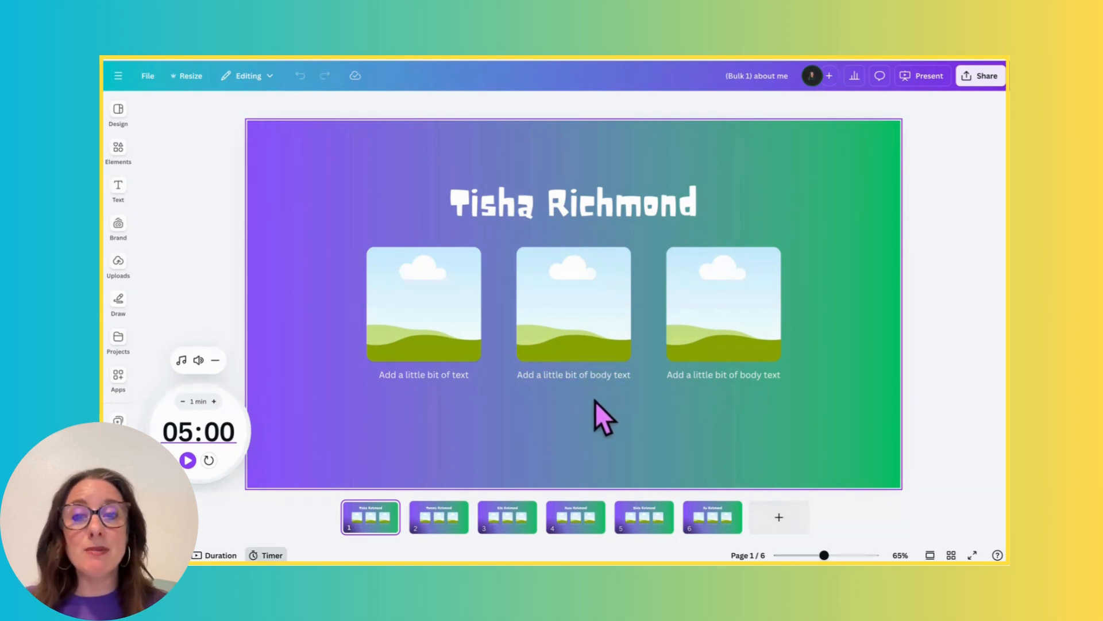
click(118, 150)
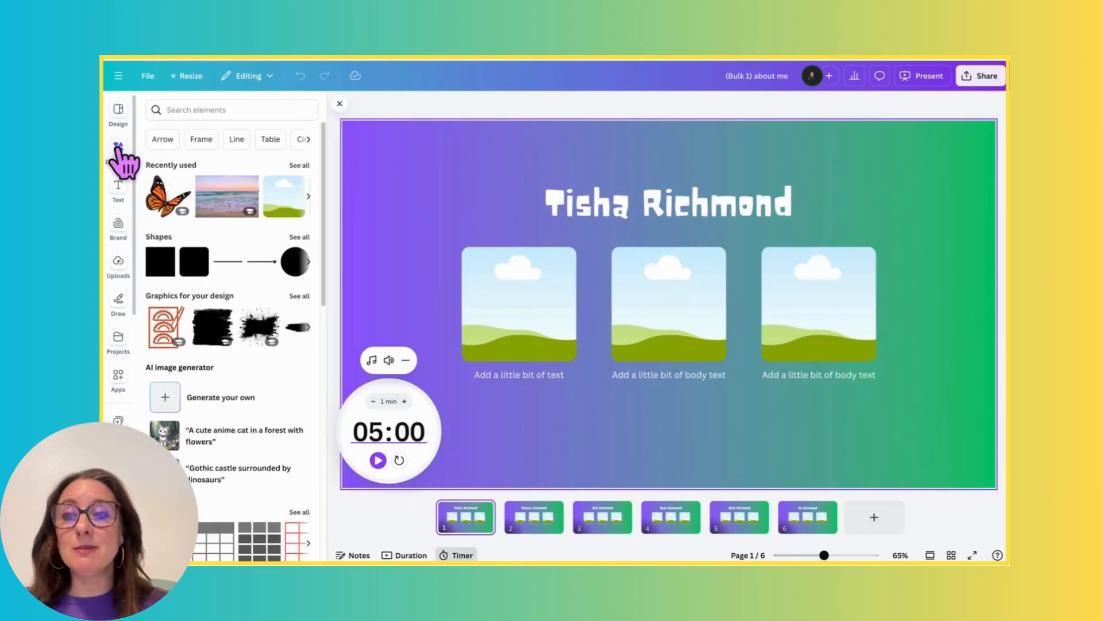
click(158, 193)
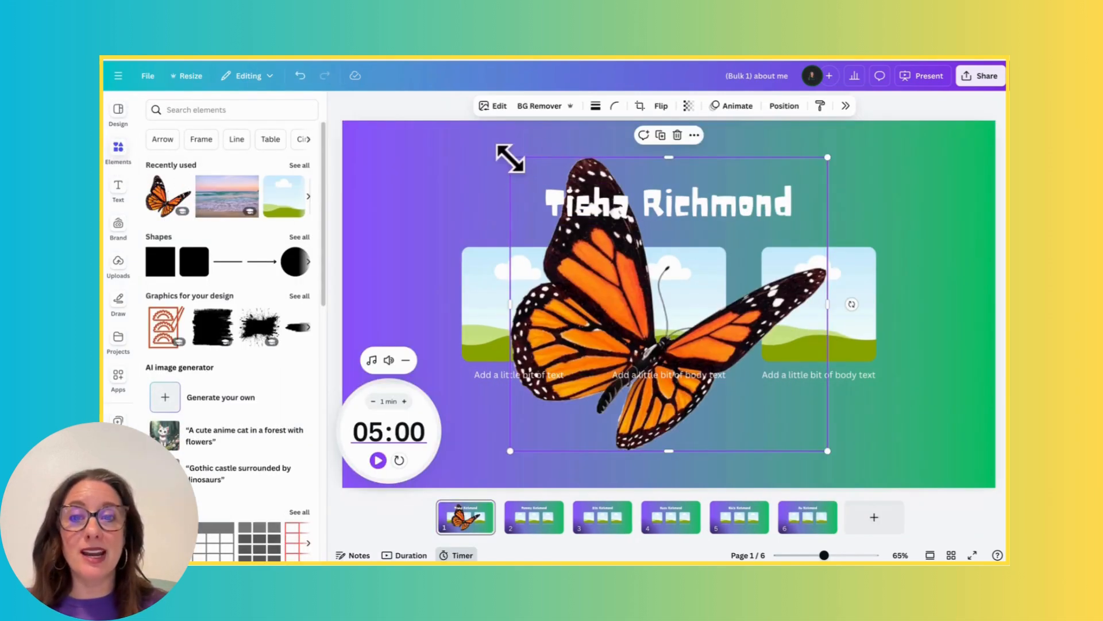
drag(509, 154, 432, 219)
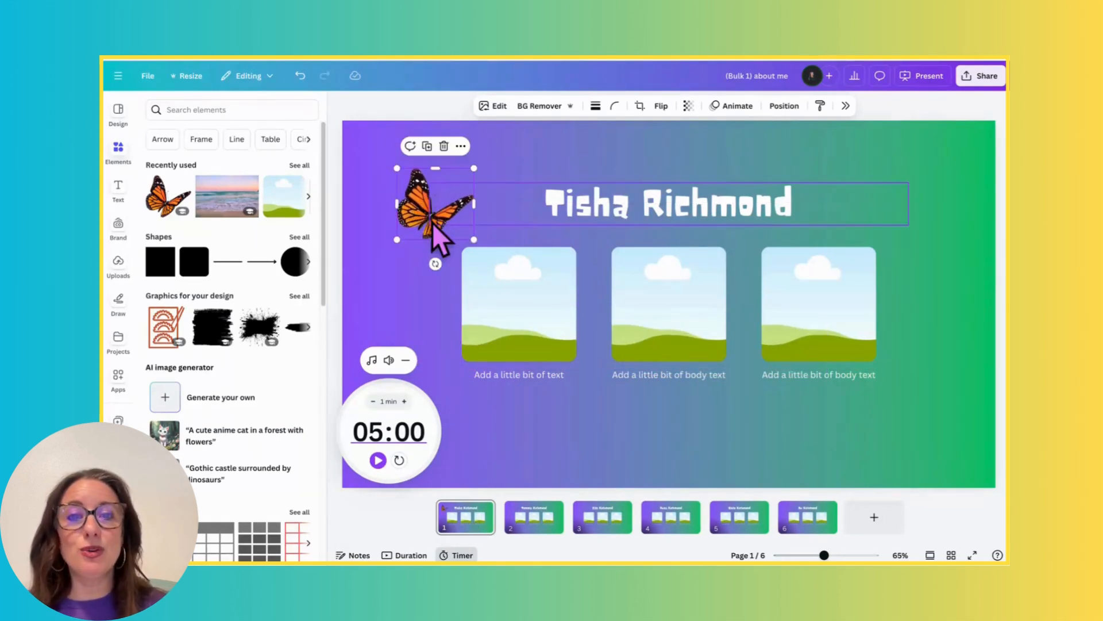
- Try a red-to-purple gradient on page 1's background, then set it to the solid light orange default color
click(689, 164)
click(581, 106)
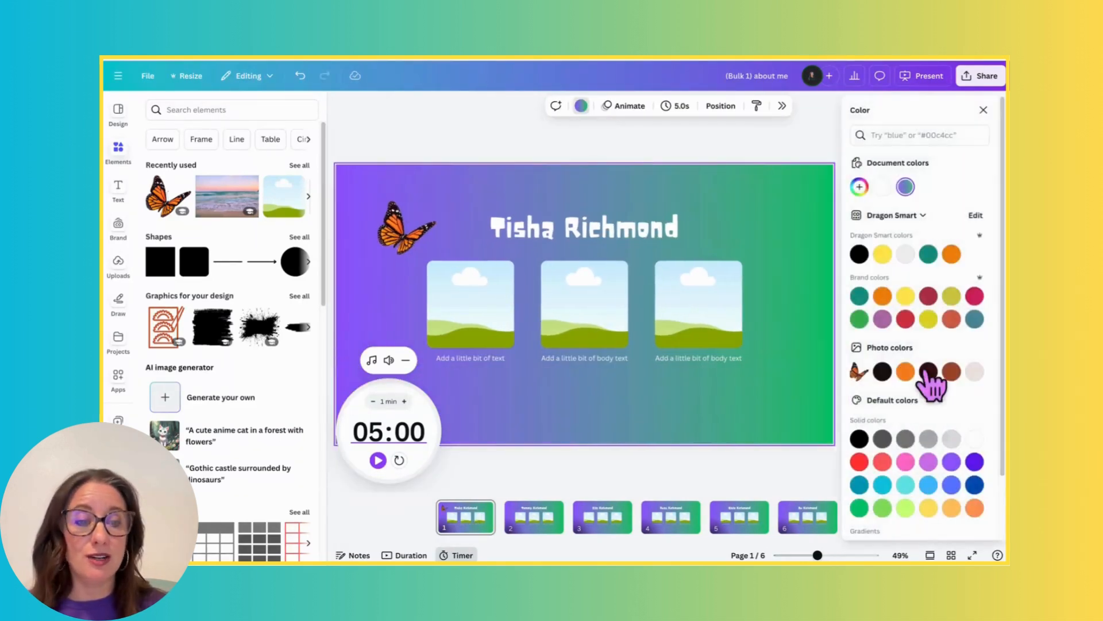
scroll(928, 454, down, 1)
click(885, 498)
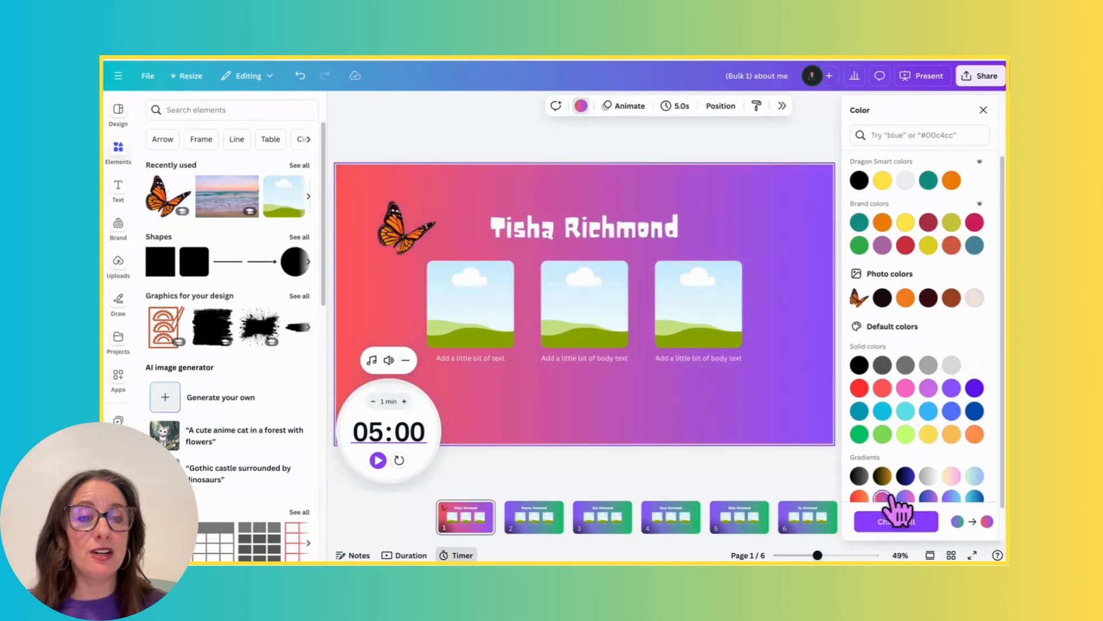
click(952, 434)
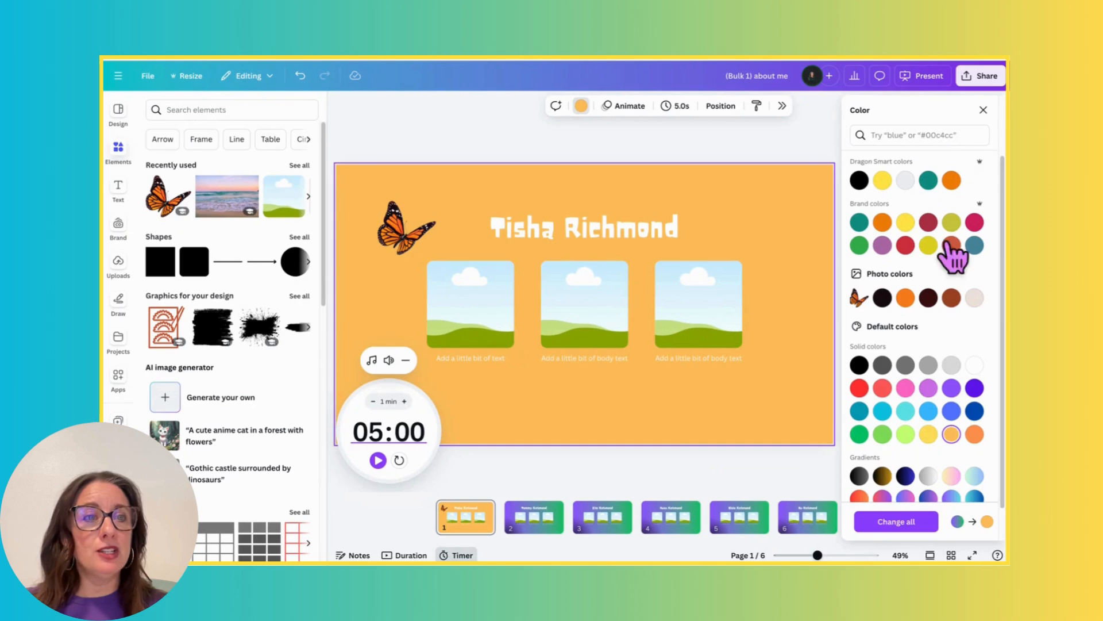
click(983, 109)
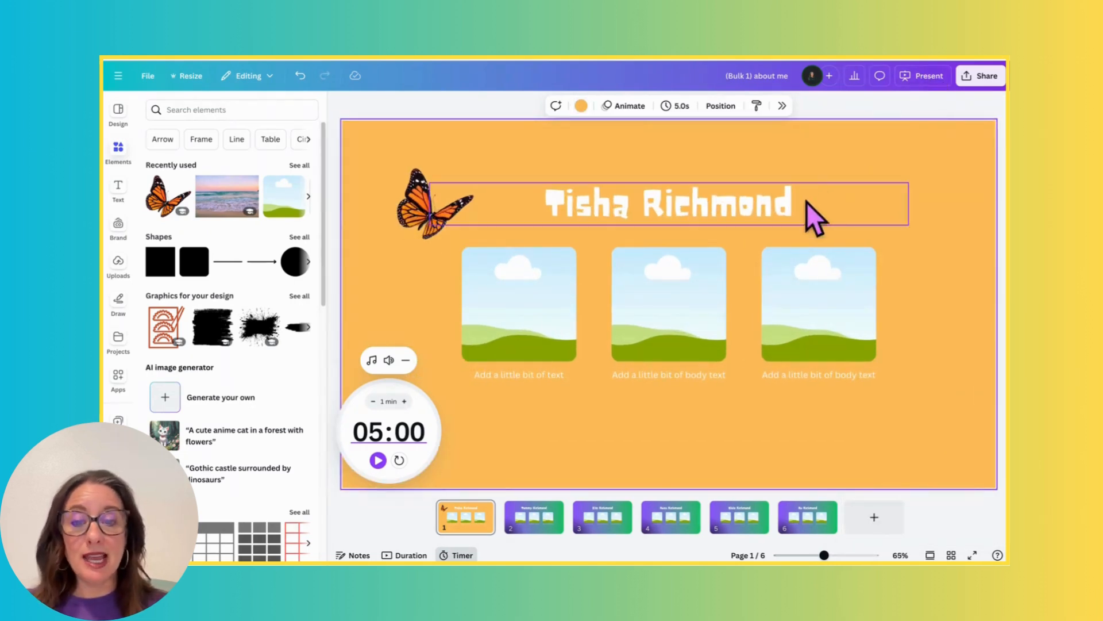
- Present the design full screen from page 1, advance to page 2 and exit the presentation
click(914, 77)
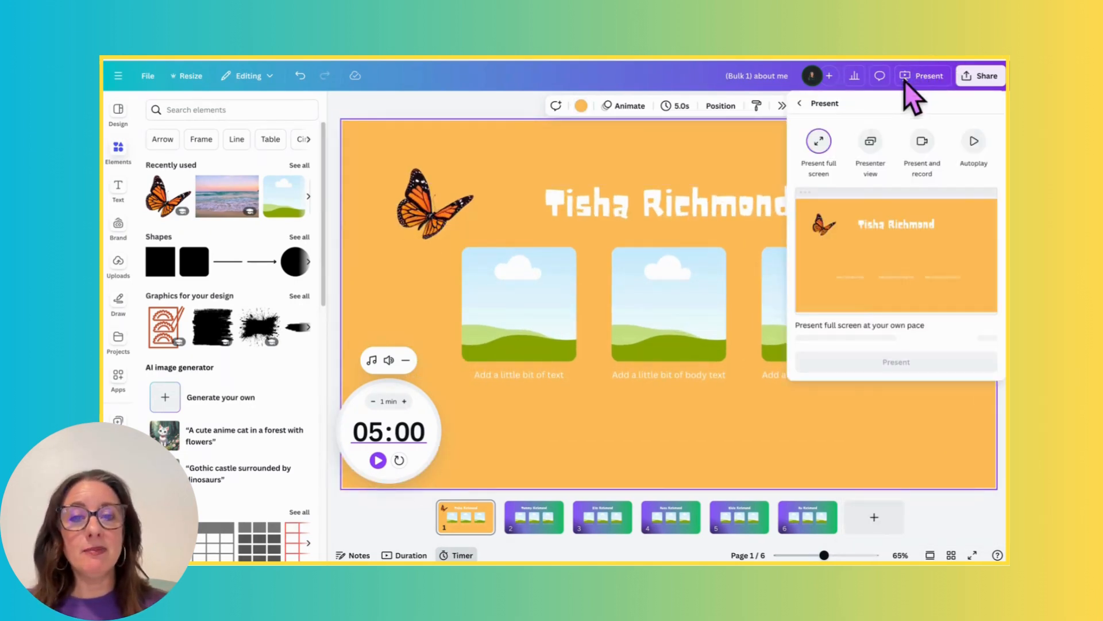
click(891, 352)
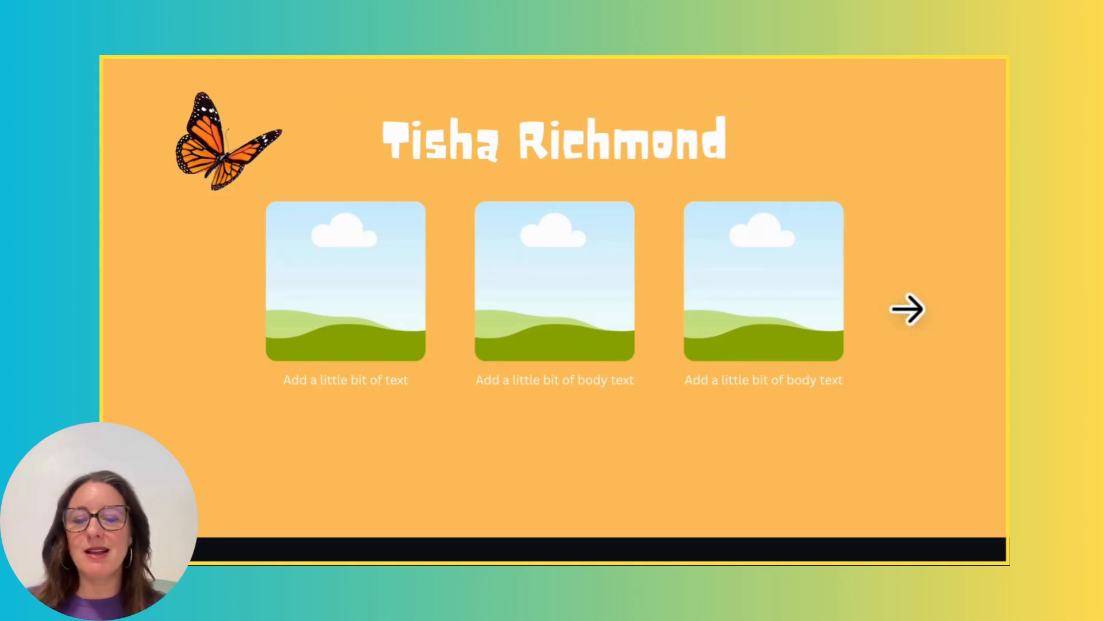
click(908, 310)
key(Escape)
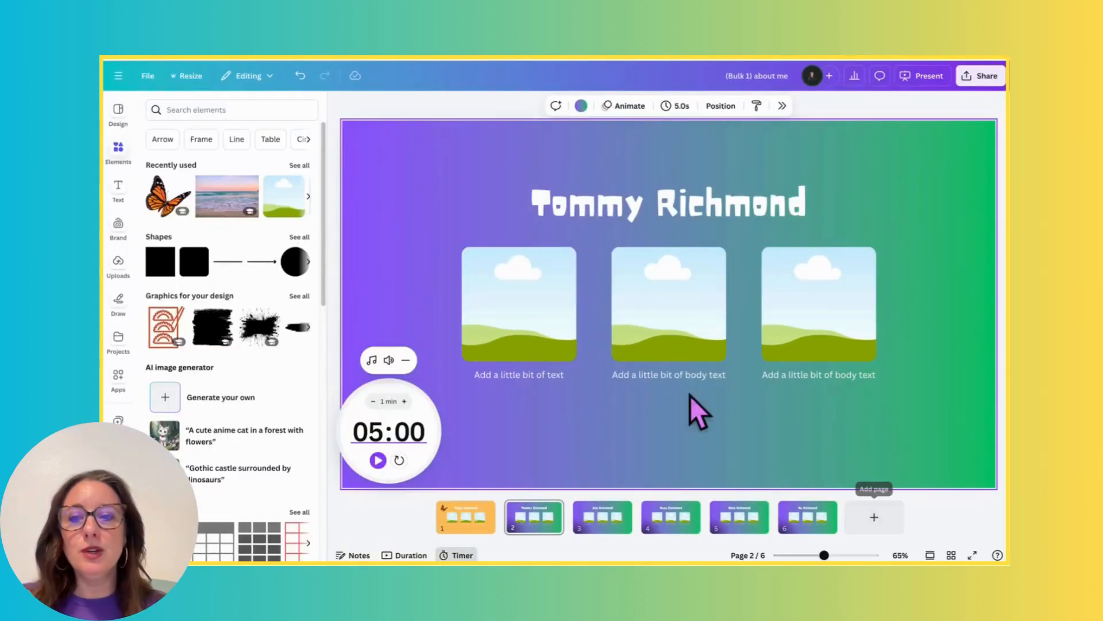
- Review all the pages in grid view, return to the page editor, and glance at the design templates before closing them
click(951, 555)
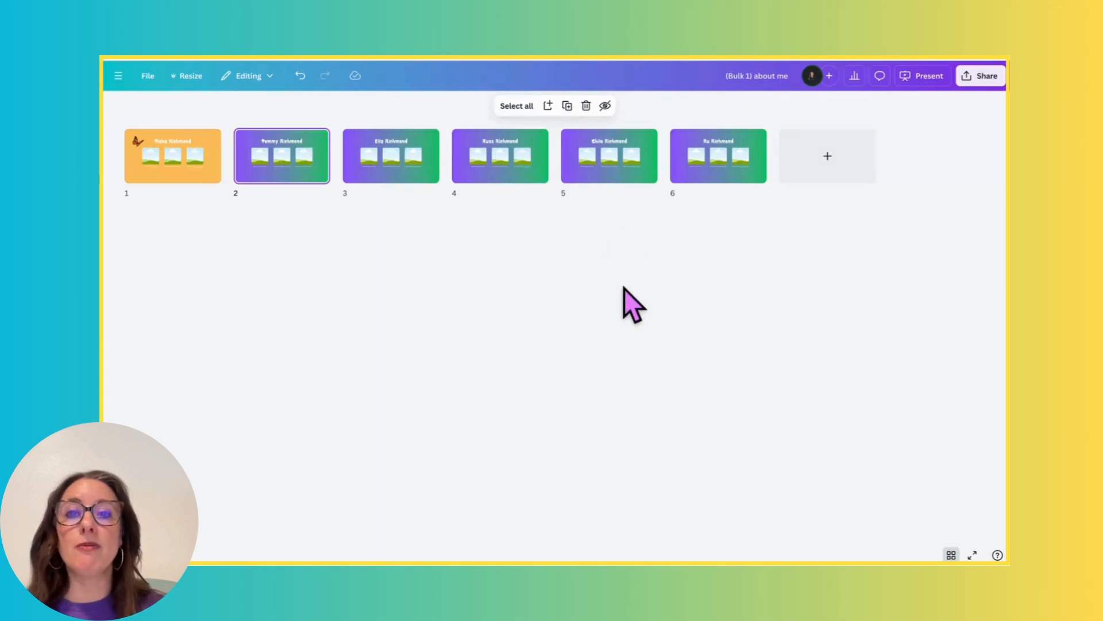
click(949, 554)
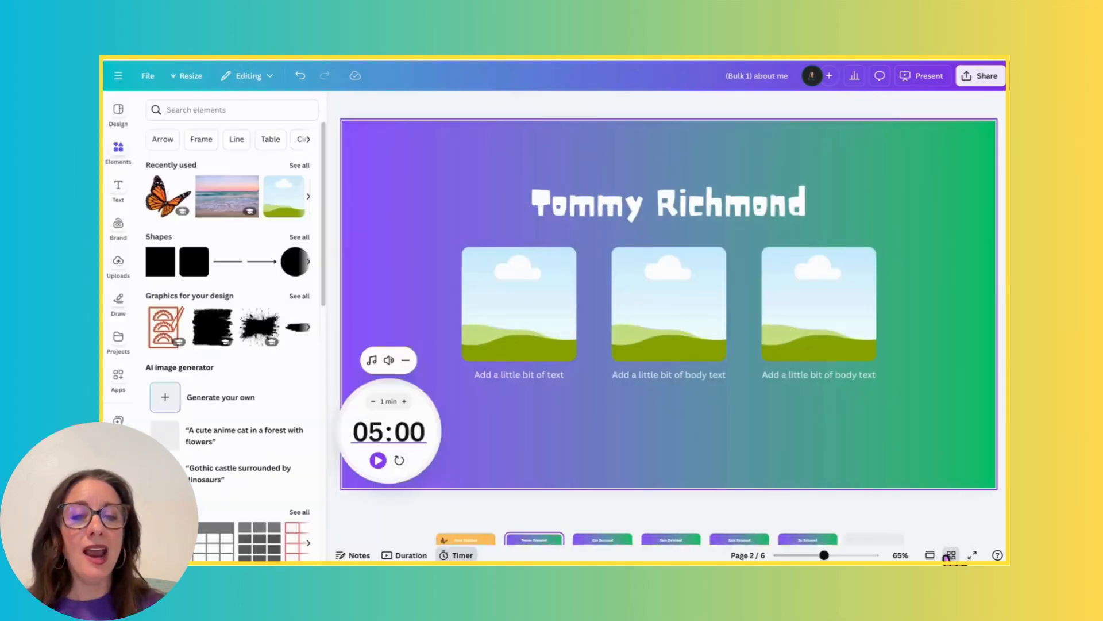
click(119, 113)
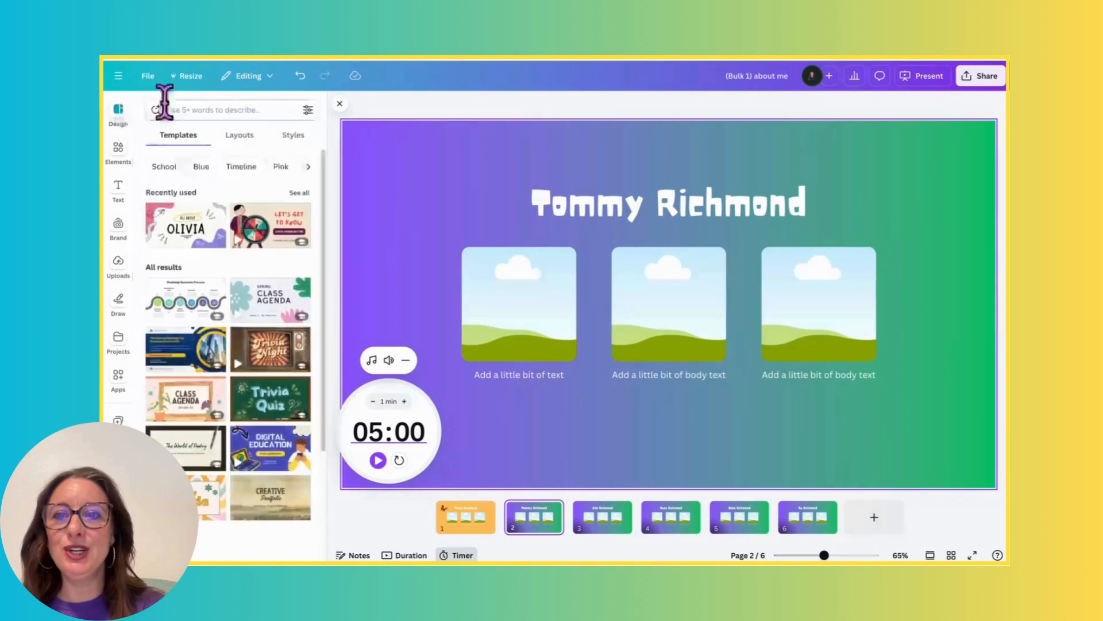
click(339, 104)
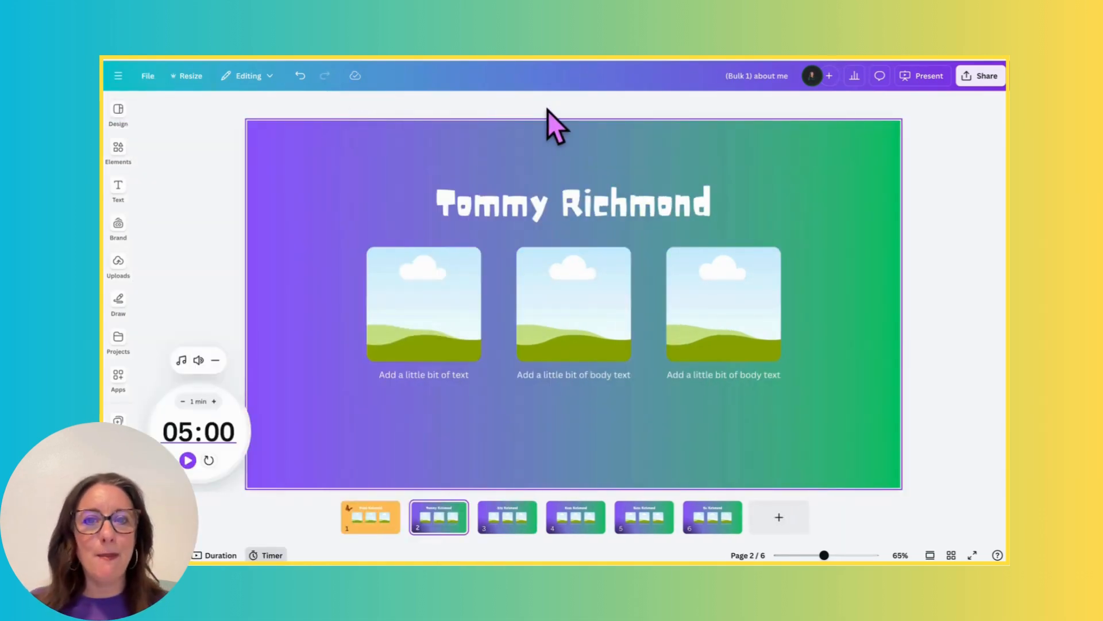